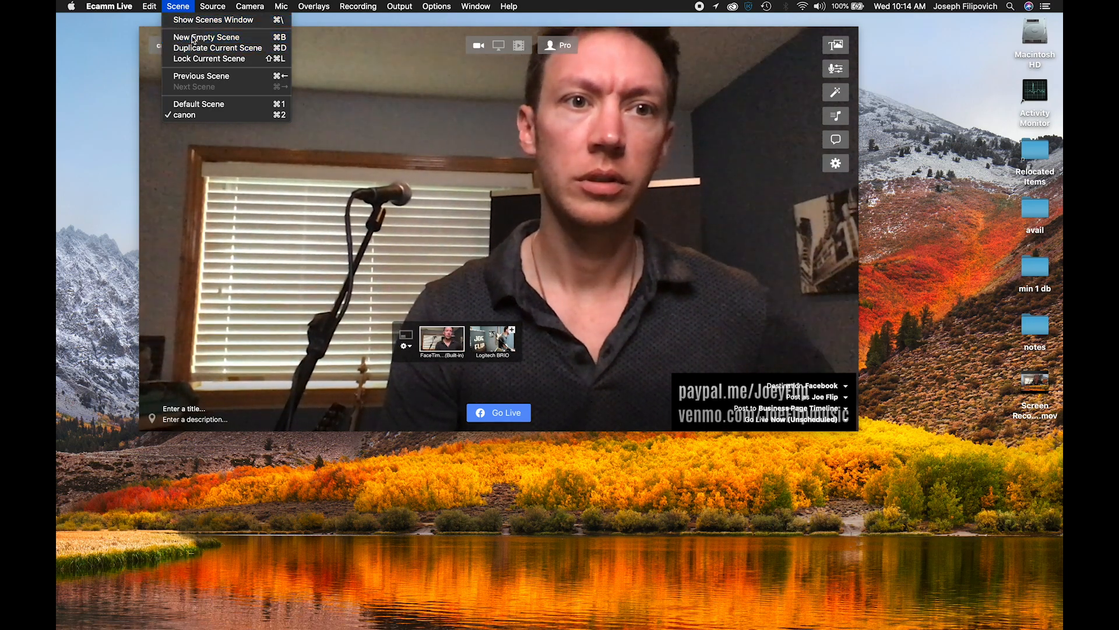
# - Create a new empty scene named "test" and close the scenes list
pyautogui.click(193, 39)
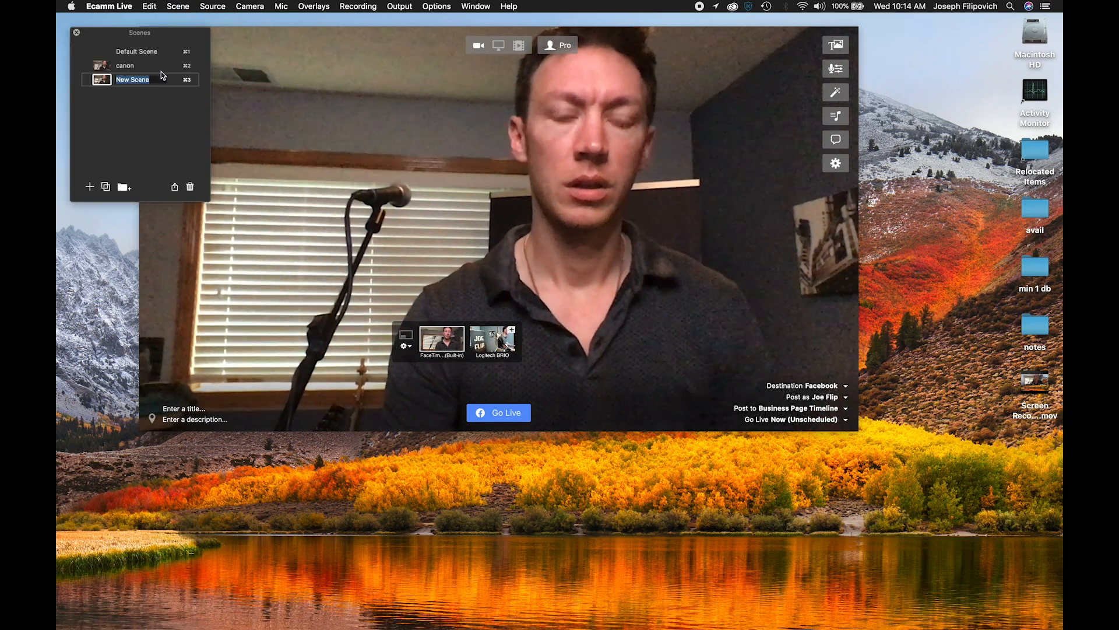
pyautogui.write('test')
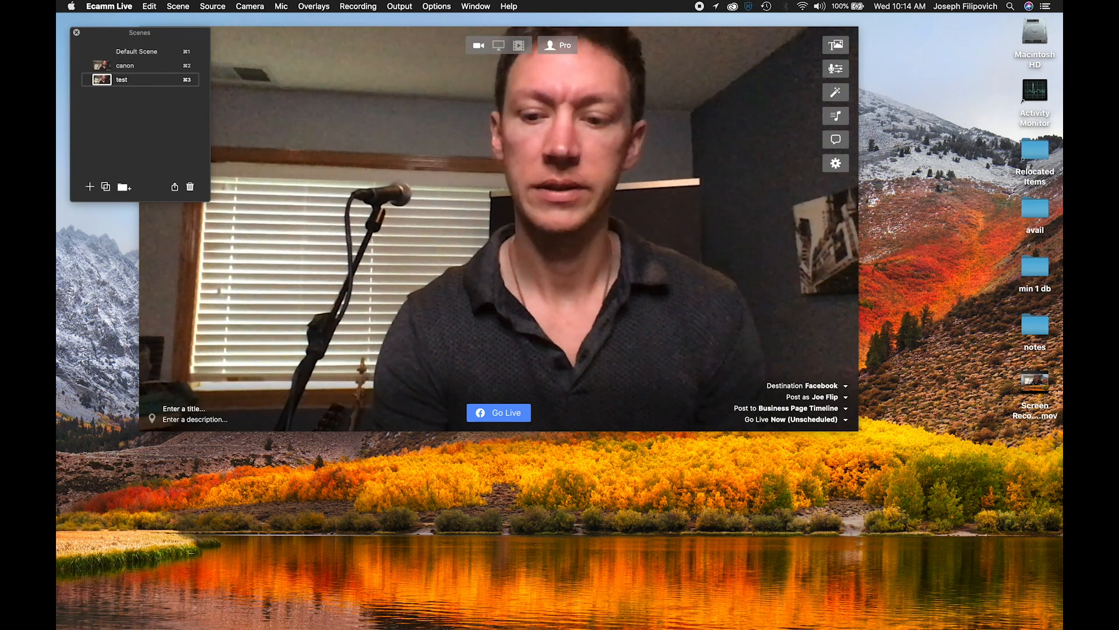
pyautogui.doubleClick(126, 83)
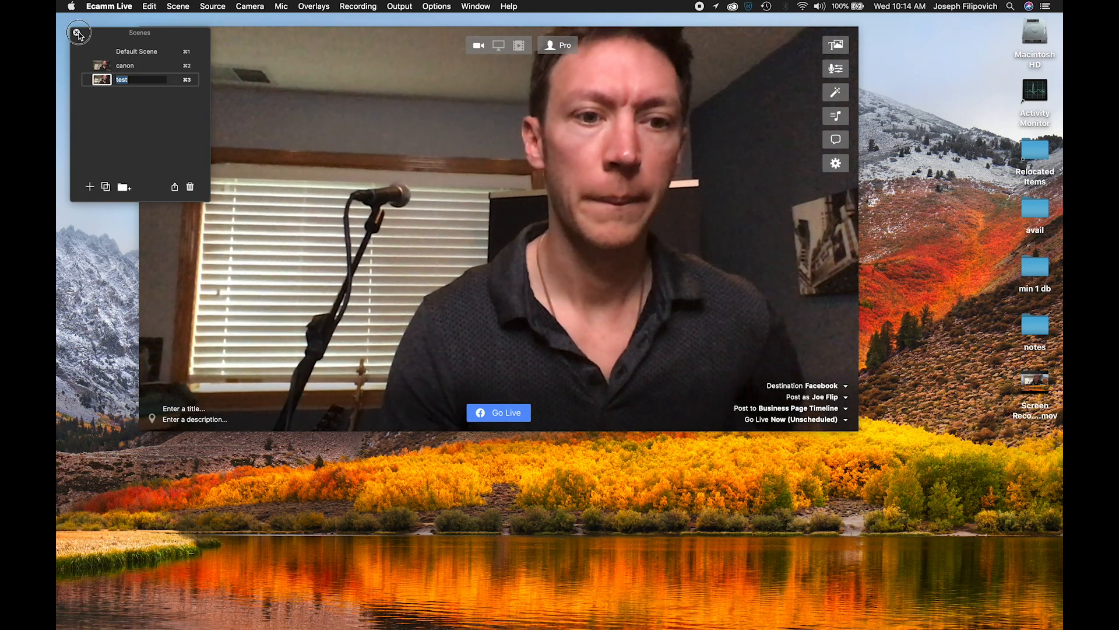
pyautogui.click(77, 34)
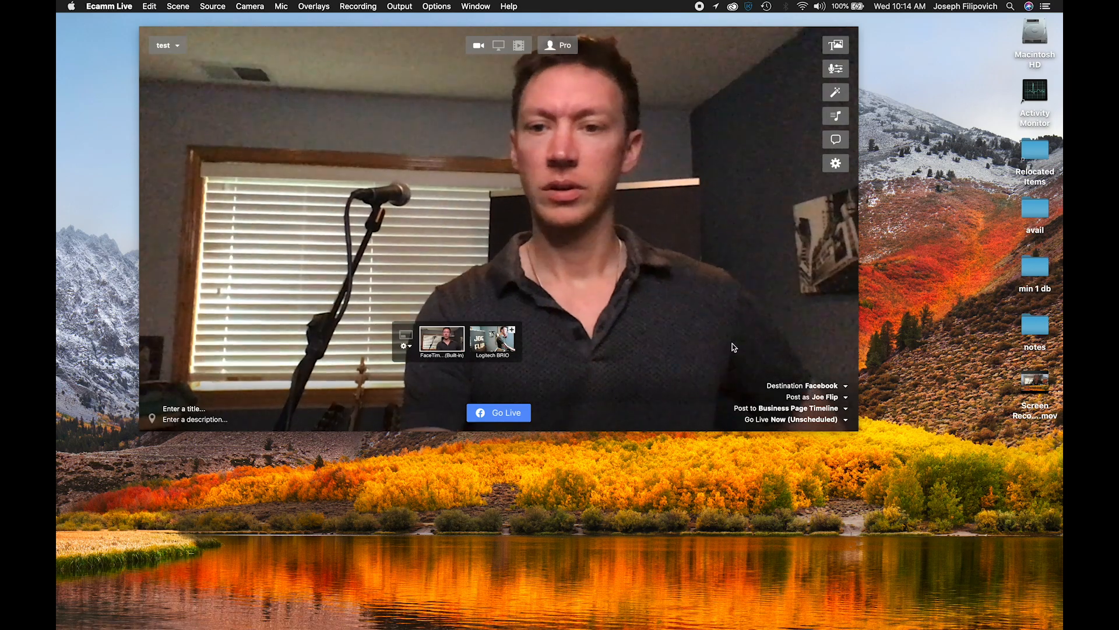
# - Review the available streaming destinations, keep Facebook selected, and look through the profiles and business pages available to post as
pyautogui.click(815, 386)
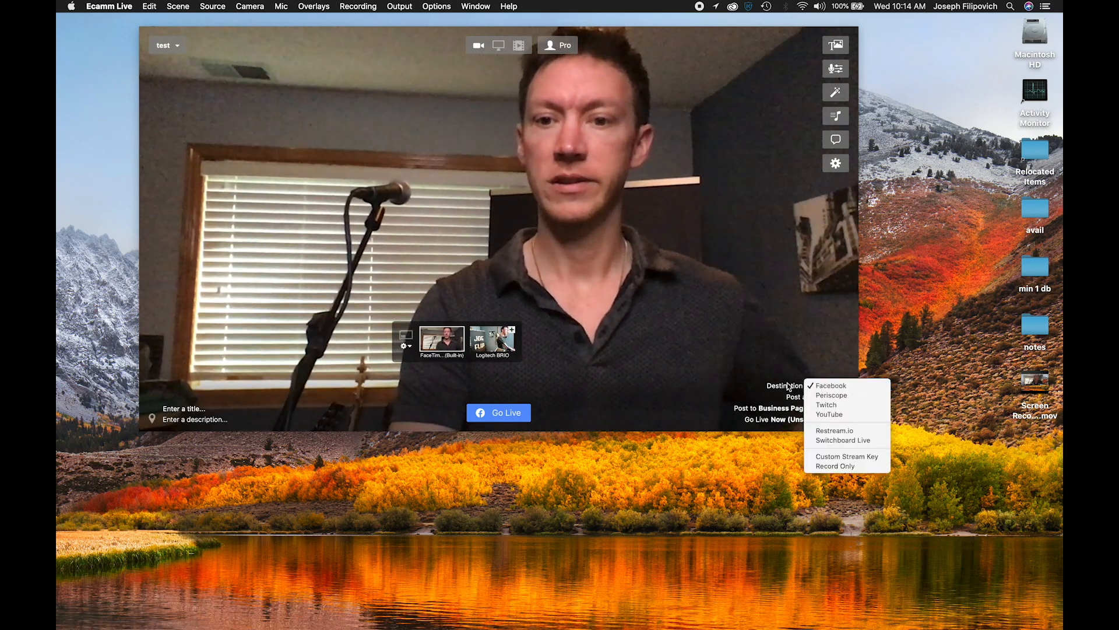
pyautogui.click(816, 385)
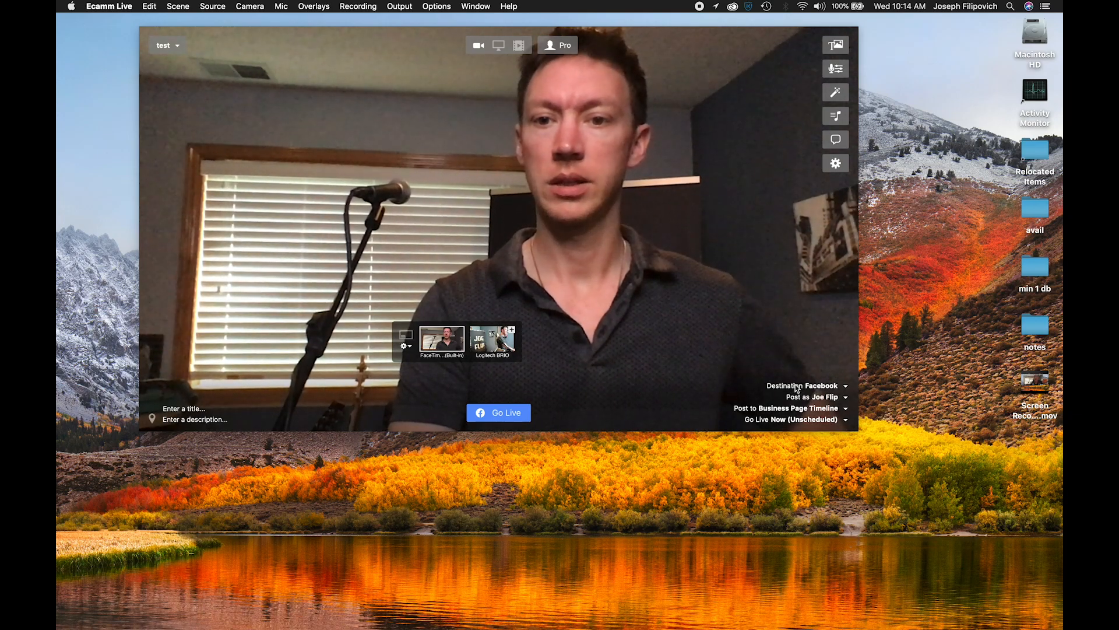
pyautogui.click(813, 385)
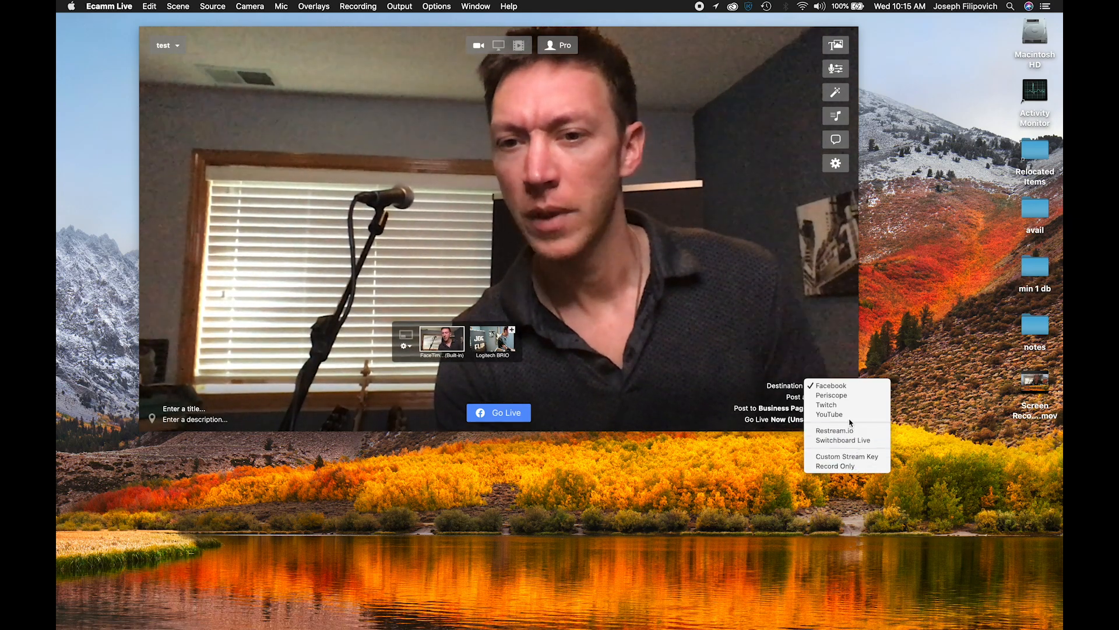
pyautogui.click(830, 387)
pyautogui.click(827, 397)
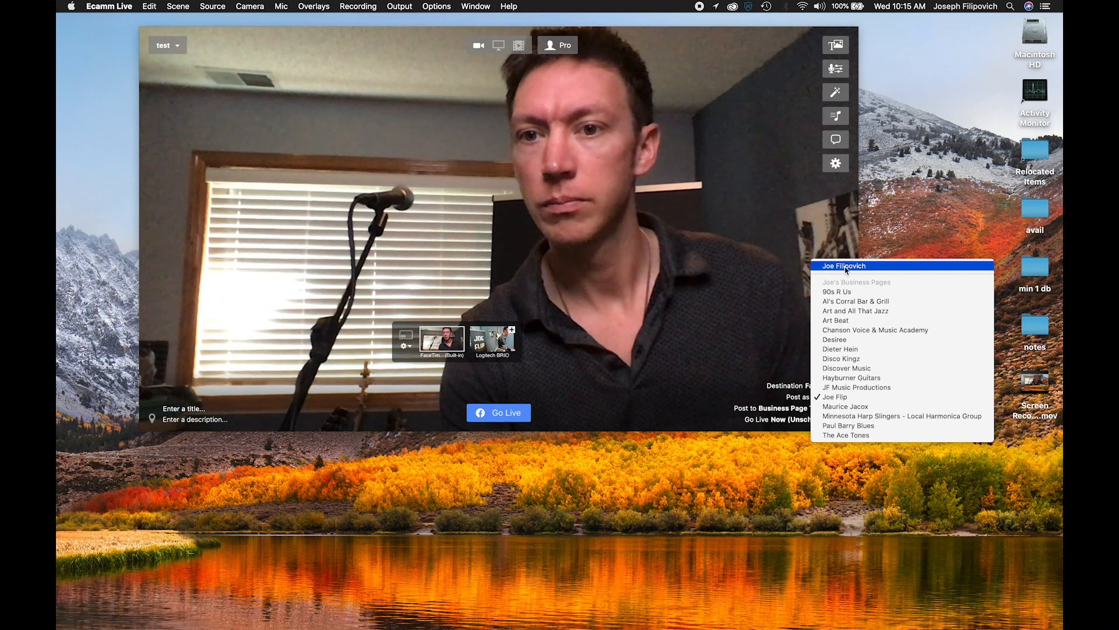
pyautogui.click(793, 275)
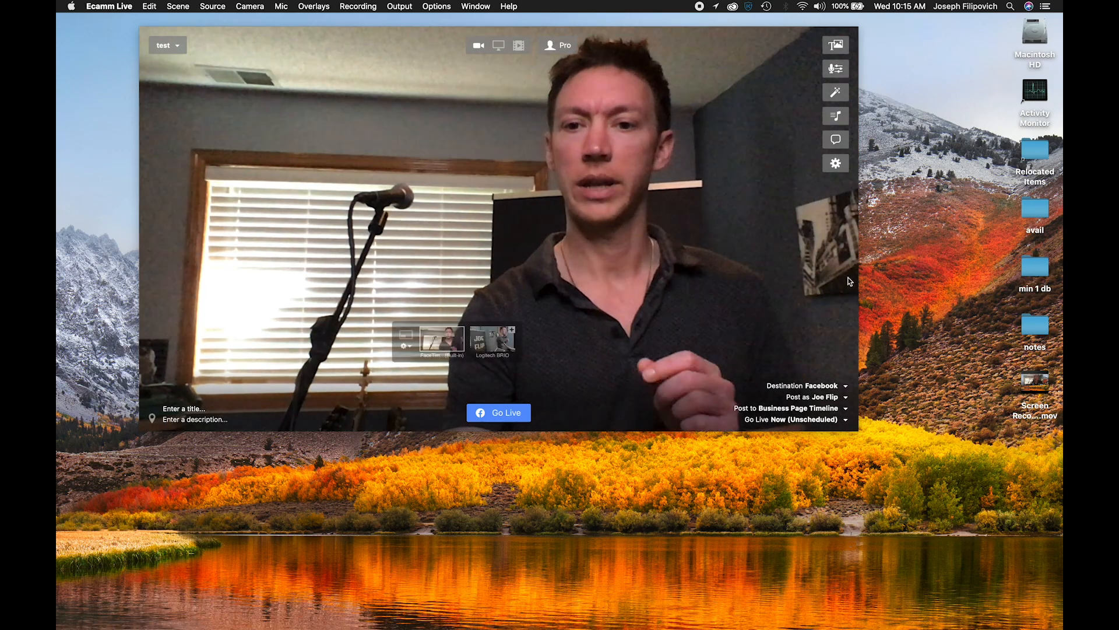
# - Set the stream to post as the personal Facebook profile and look through its timeline privacy and group options
pyautogui.click(814, 401)
pyautogui.click(910, 266)
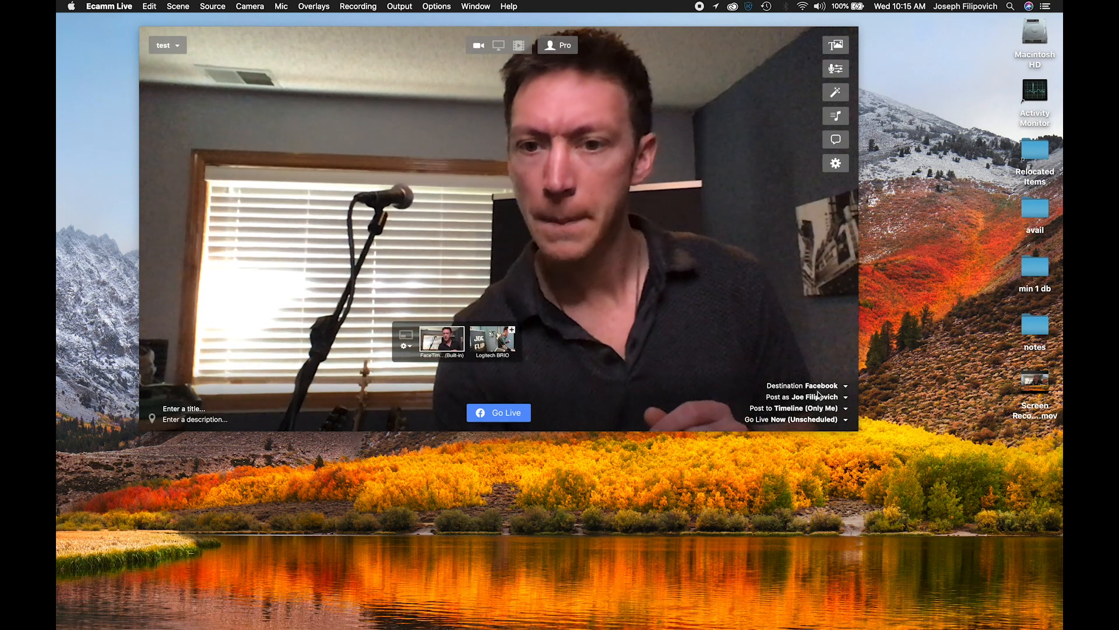
pyautogui.click(817, 409)
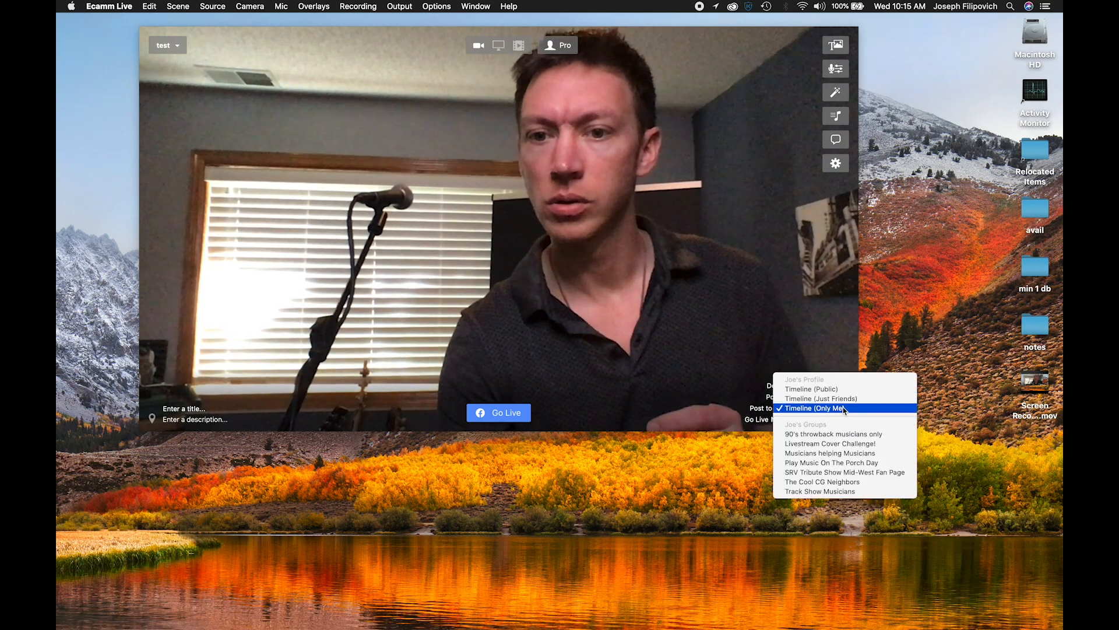
pyautogui.click(810, 344)
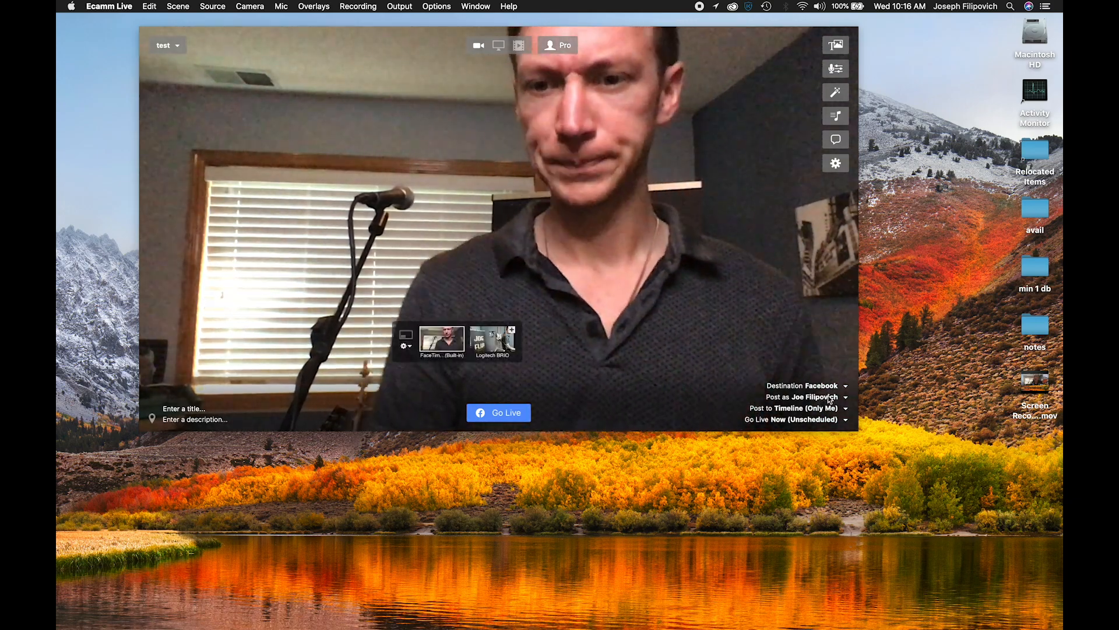
# - Set the stream to post as the artist's own business page
pyautogui.click(822, 397)
pyautogui.click(820, 386)
pyautogui.click(819, 388)
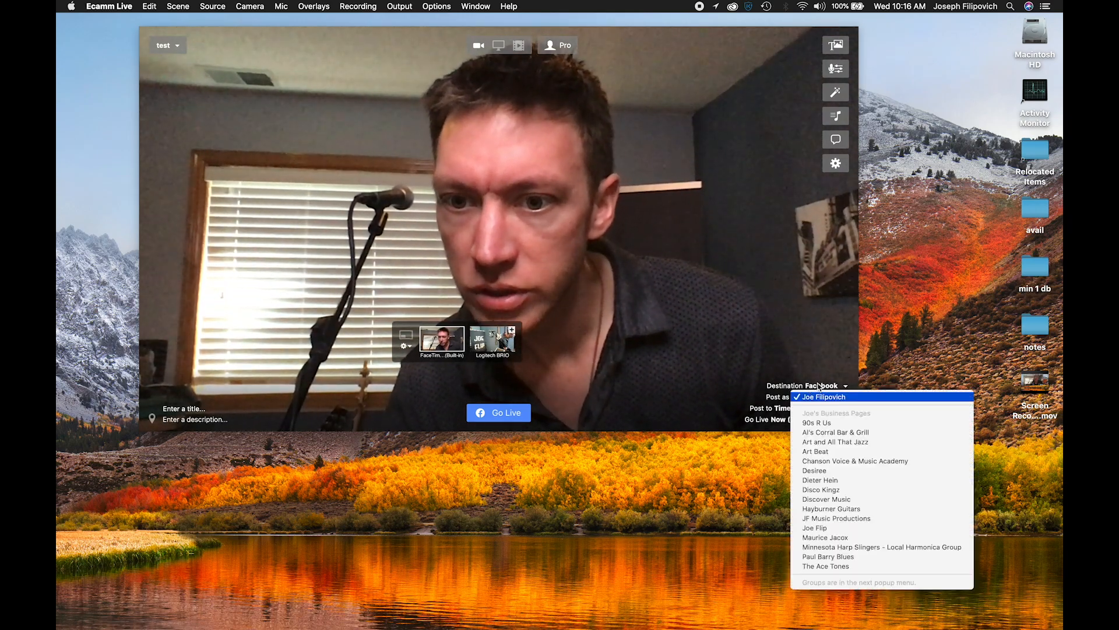
pyautogui.click(817, 528)
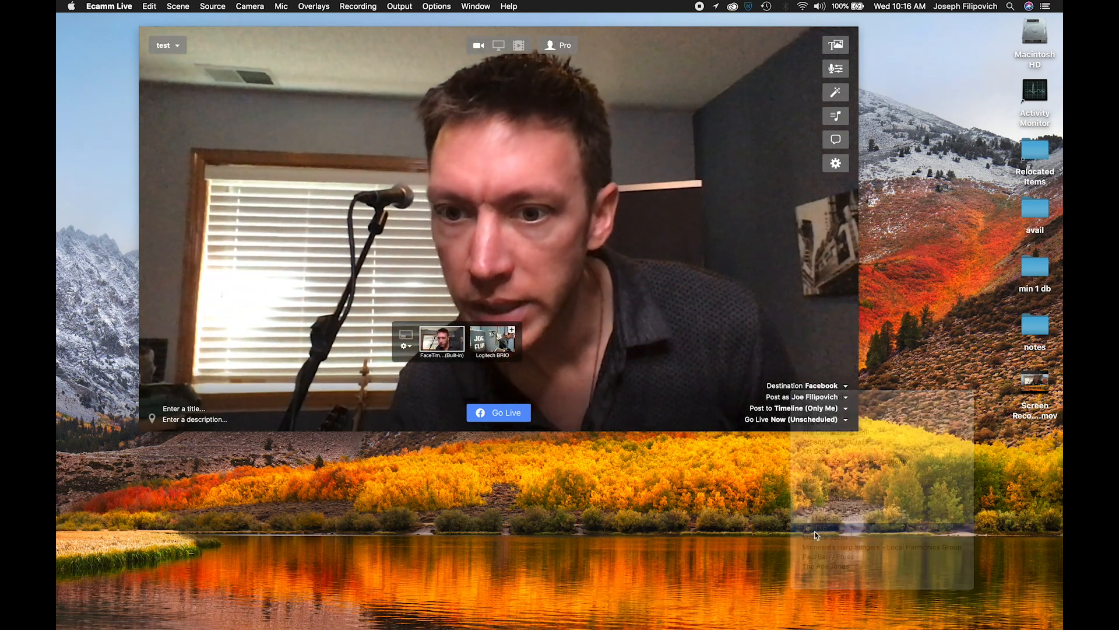
# - Look at the go-live timing options and keep Now (Unscheduled) selected
pyautogui.click(791, 420)
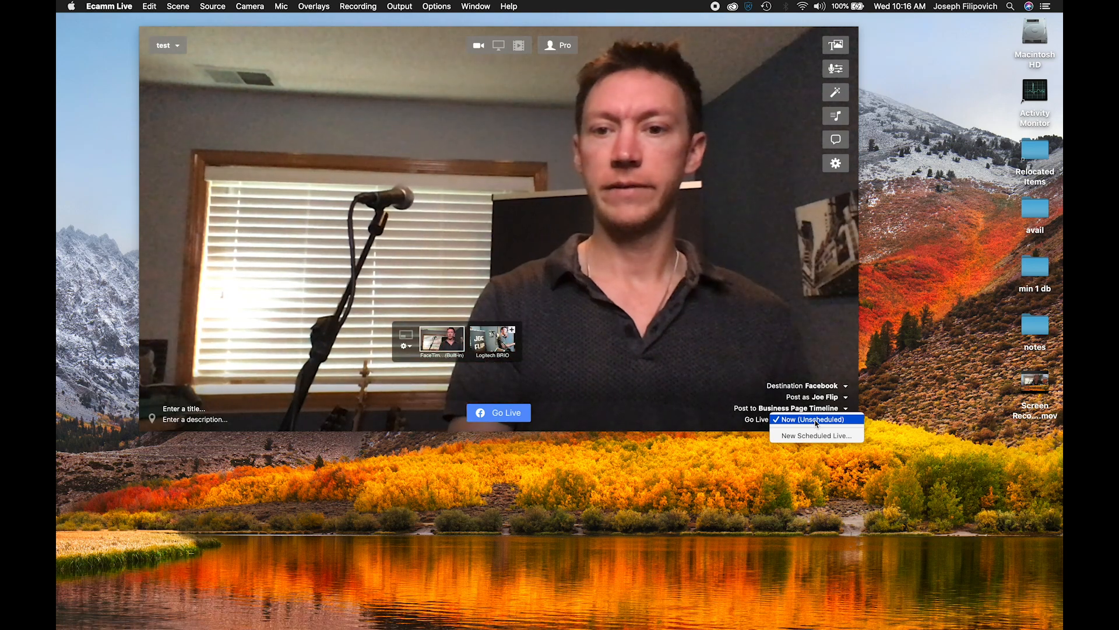
pyautogui.click(691, 355)
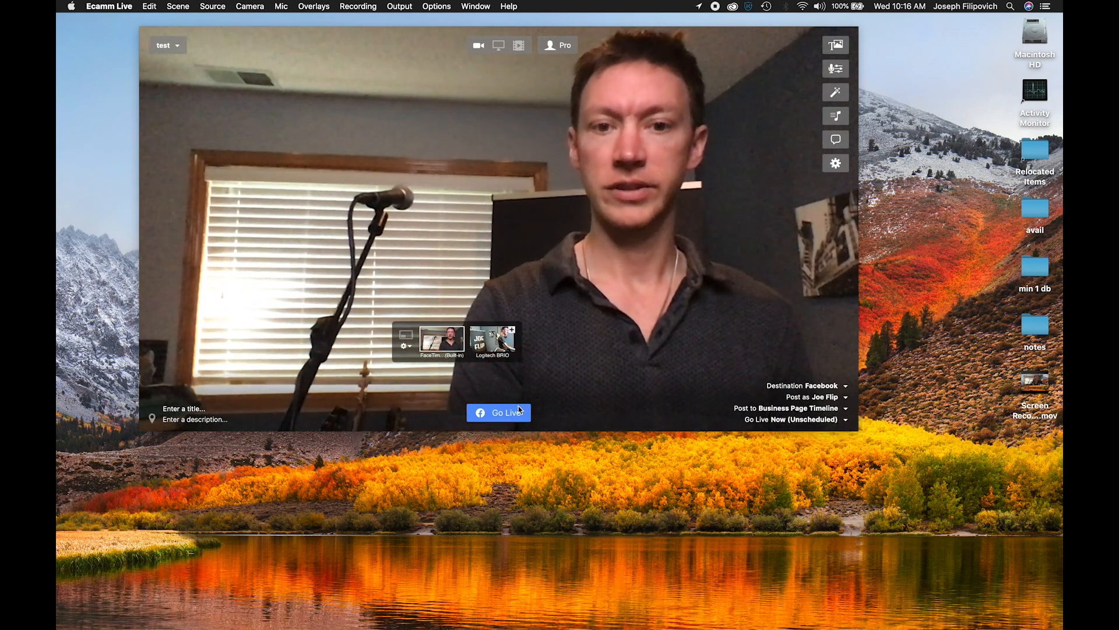
pyautogui.click(810, 419)
pyautogui.click(744, 408)
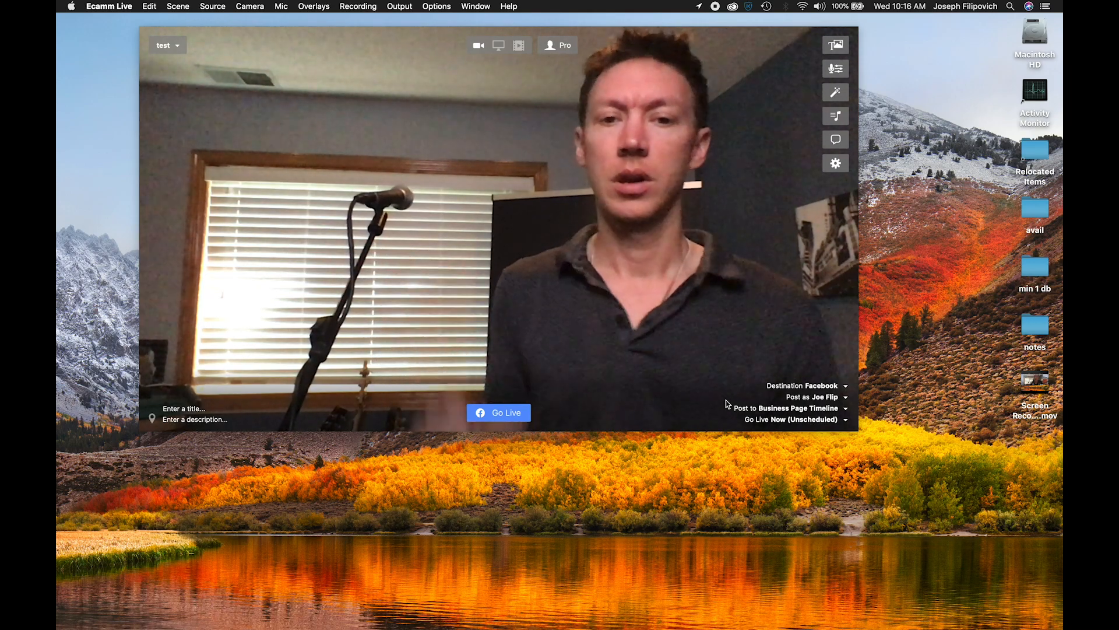
# - Draft a new scheduled live titled "LIVE Stream!" starting 5/24/2020 at 7:30 PM, and discard it without scheduling
pyautogui.click(803, 422)
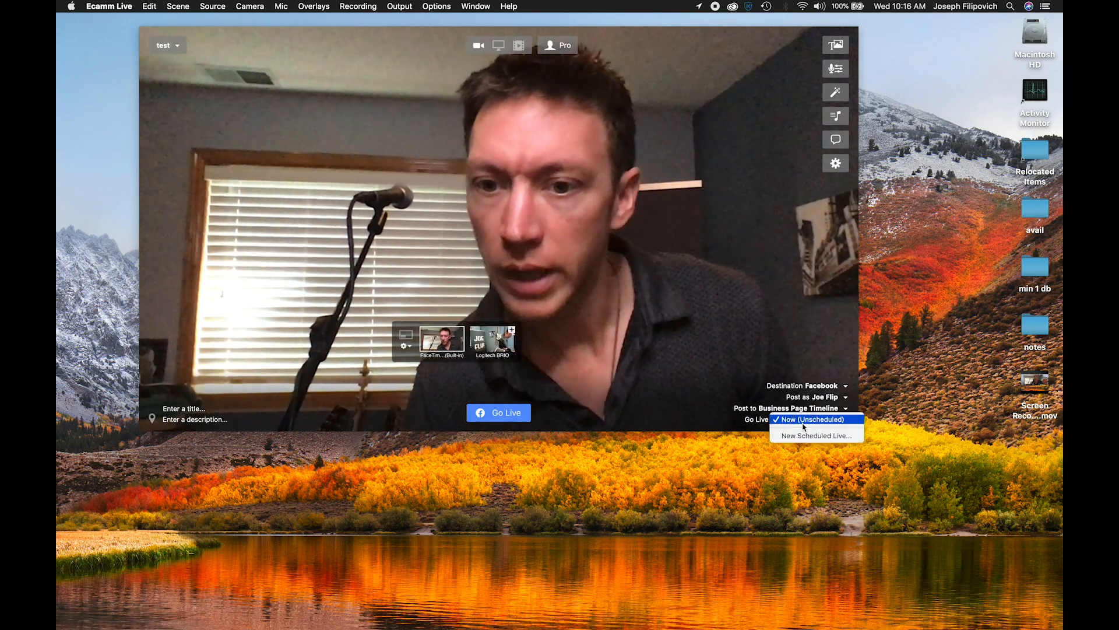
pyautogui.click(808, 438)
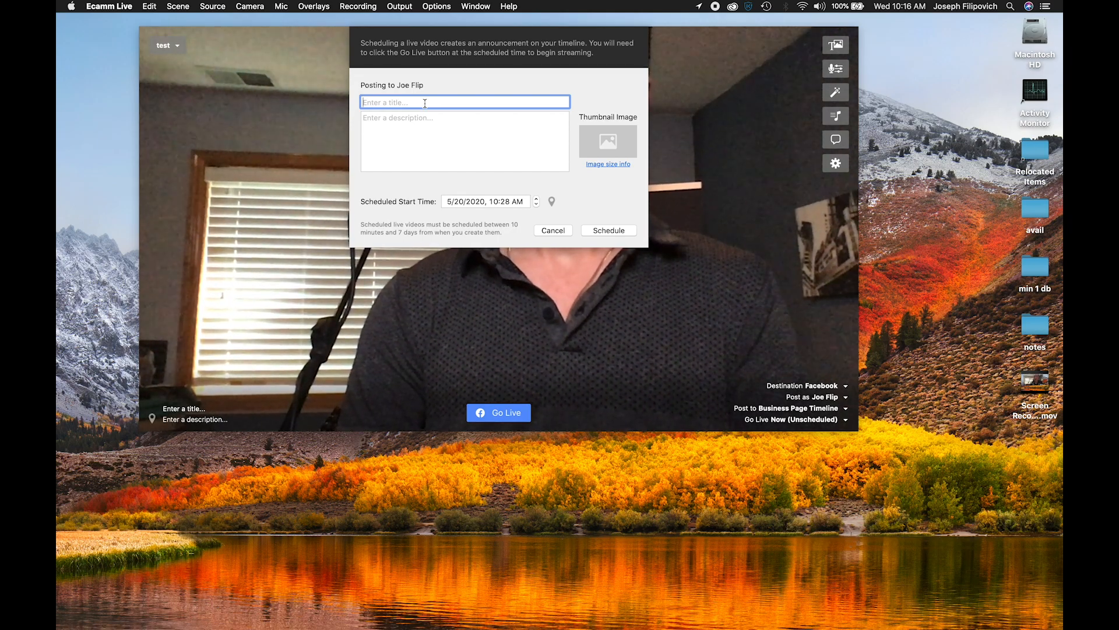
pyautogui.write('LIVE Stream!')
pyautogui.click(411, 119)
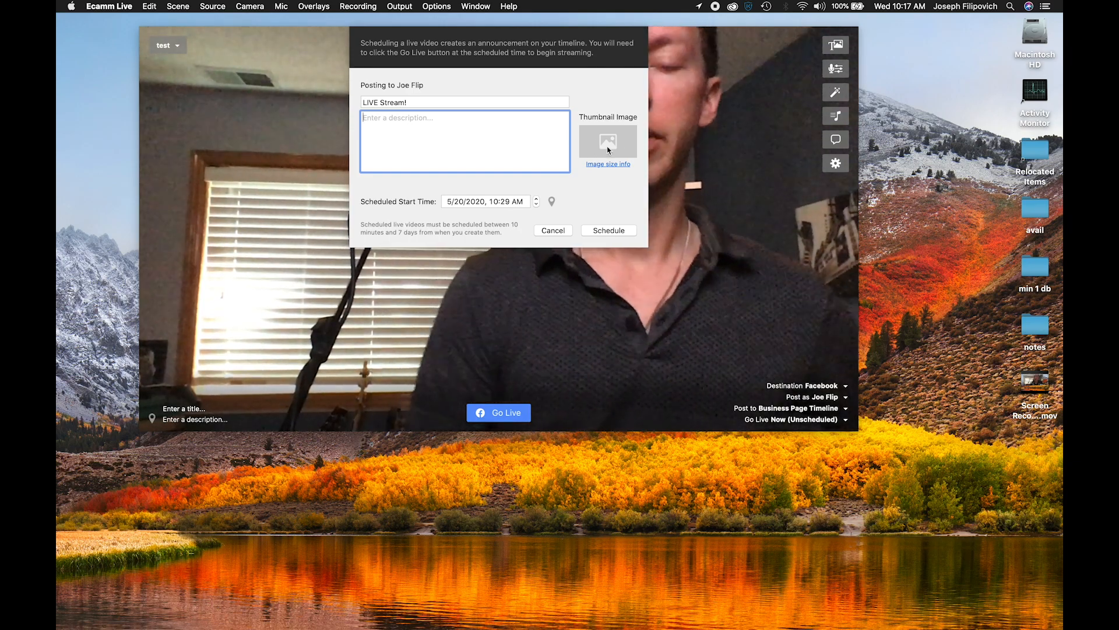
pyautogui.click(459, 203)
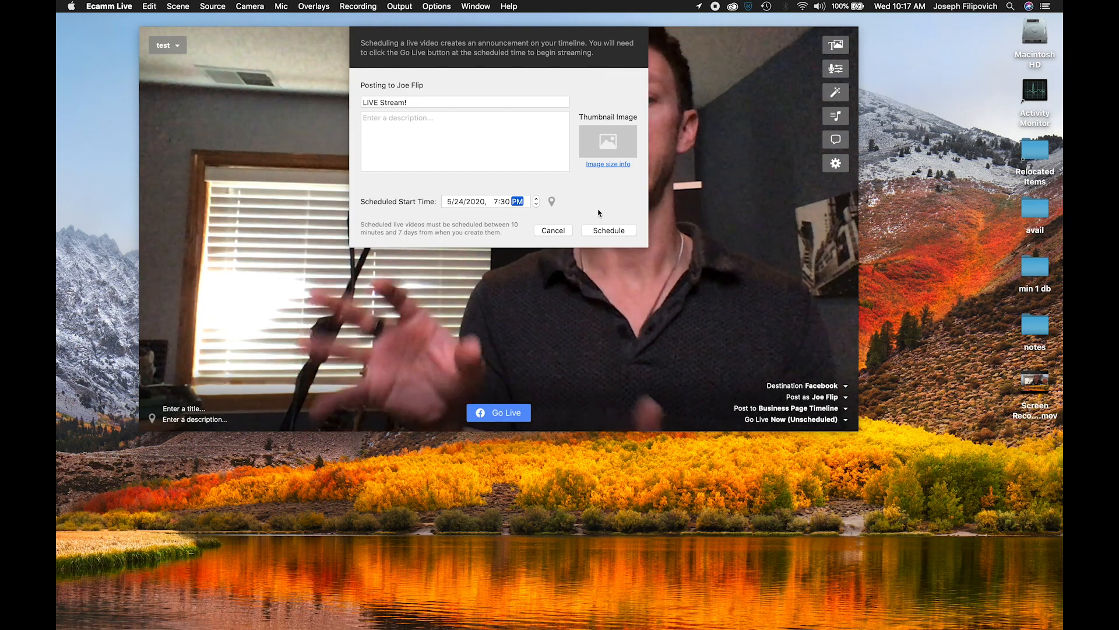
pyautogui.click(554, 230)
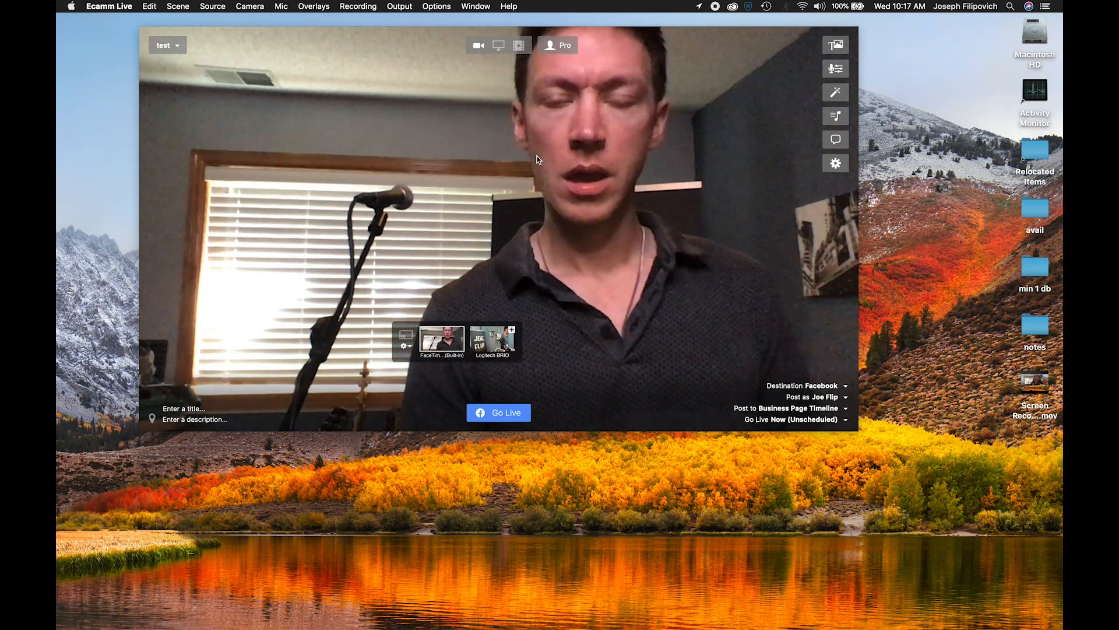
# - Open the overlays list and switch to the "canon" scene to list its overlays
pyautogui.click(841, 47)
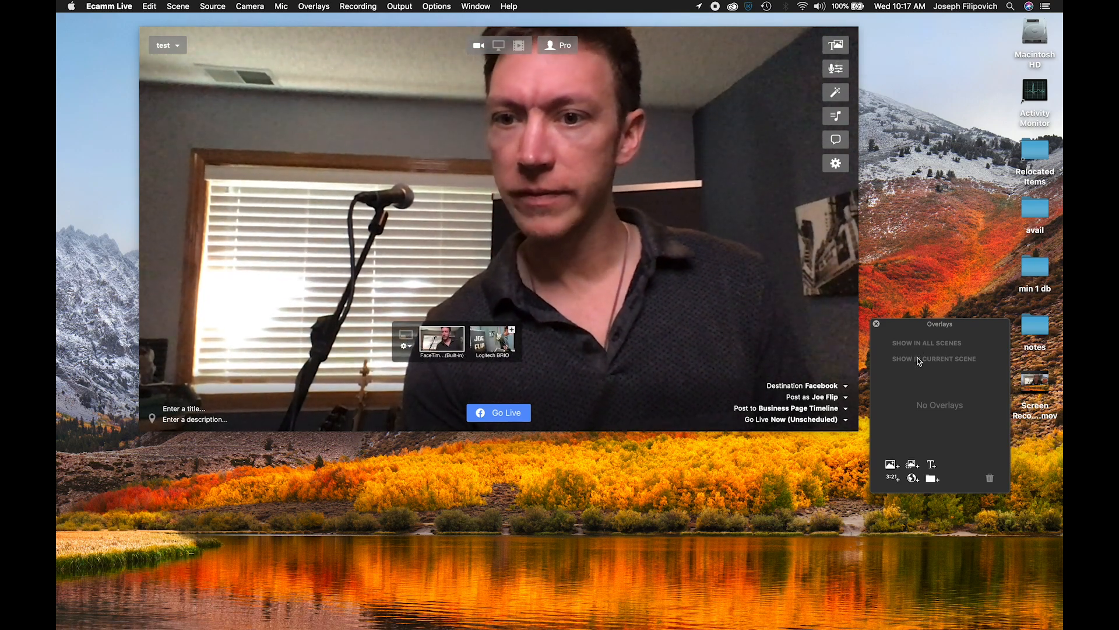
pyautogui.click(174, 49)
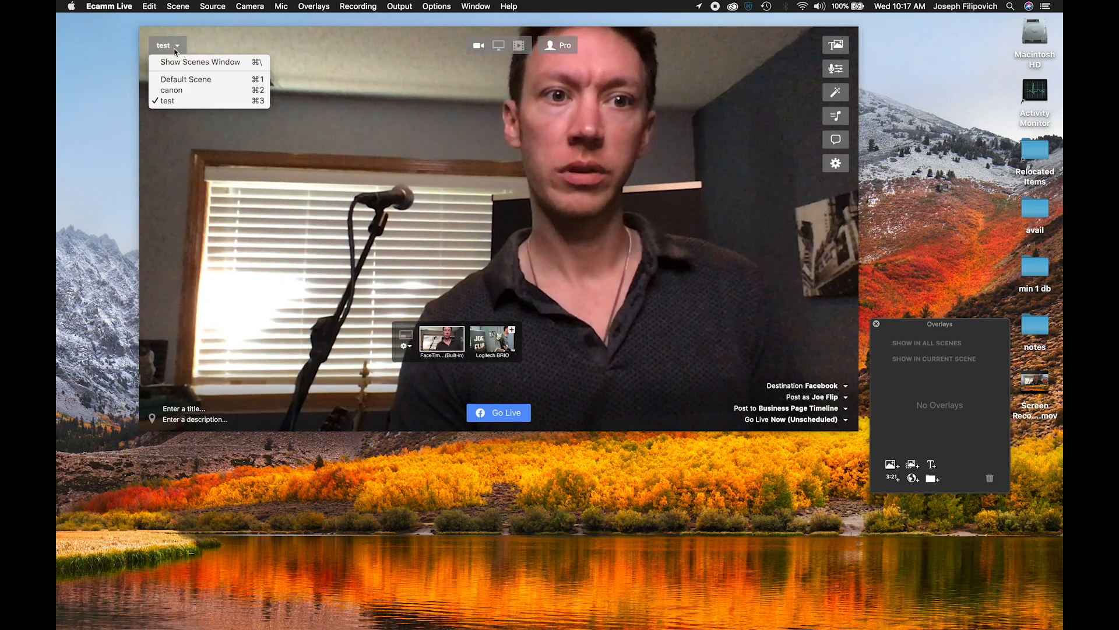
pyautogui.click(190, 91)
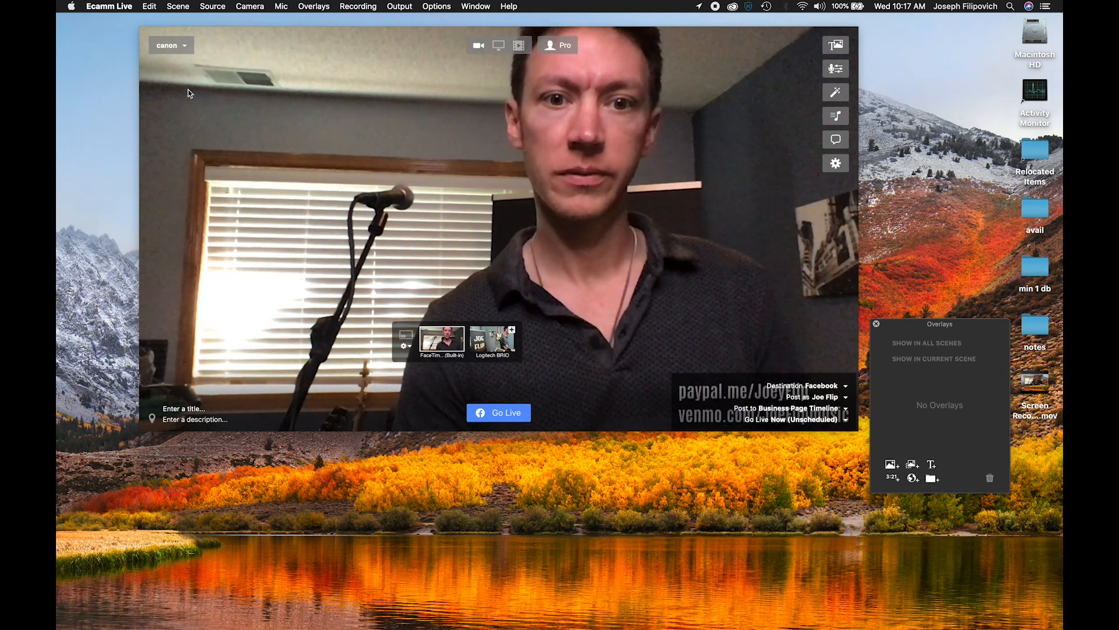
pyautogui.click(773, 406)
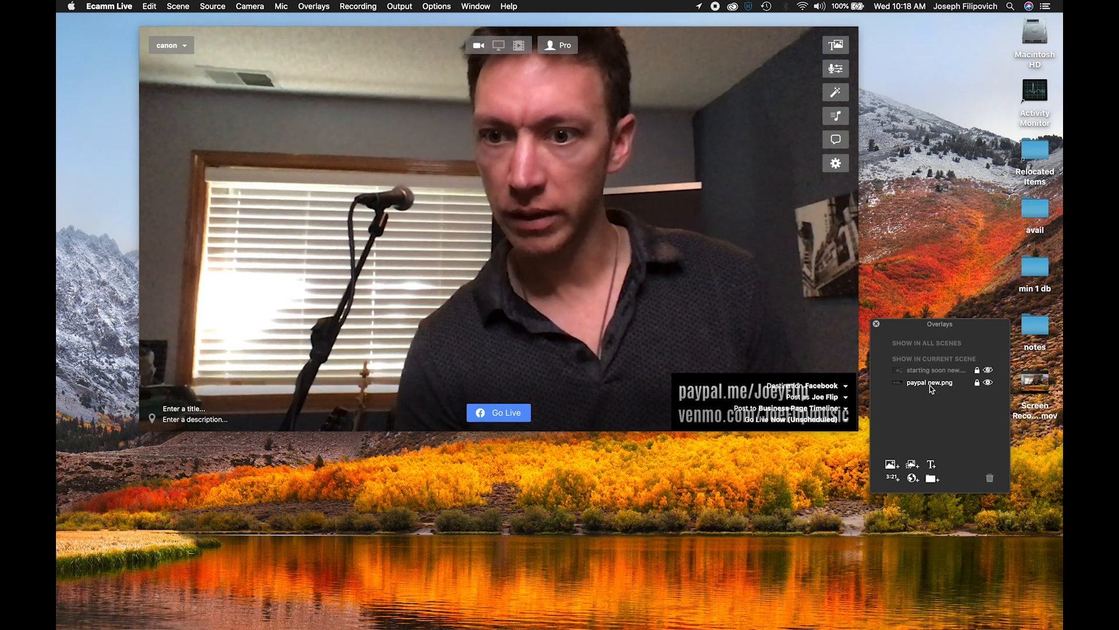
# - Unlock the paypal new.png overlay, move it toward the middle of the video, return it to the lower-right corner and relock it
pyautogui.click(977, 383)
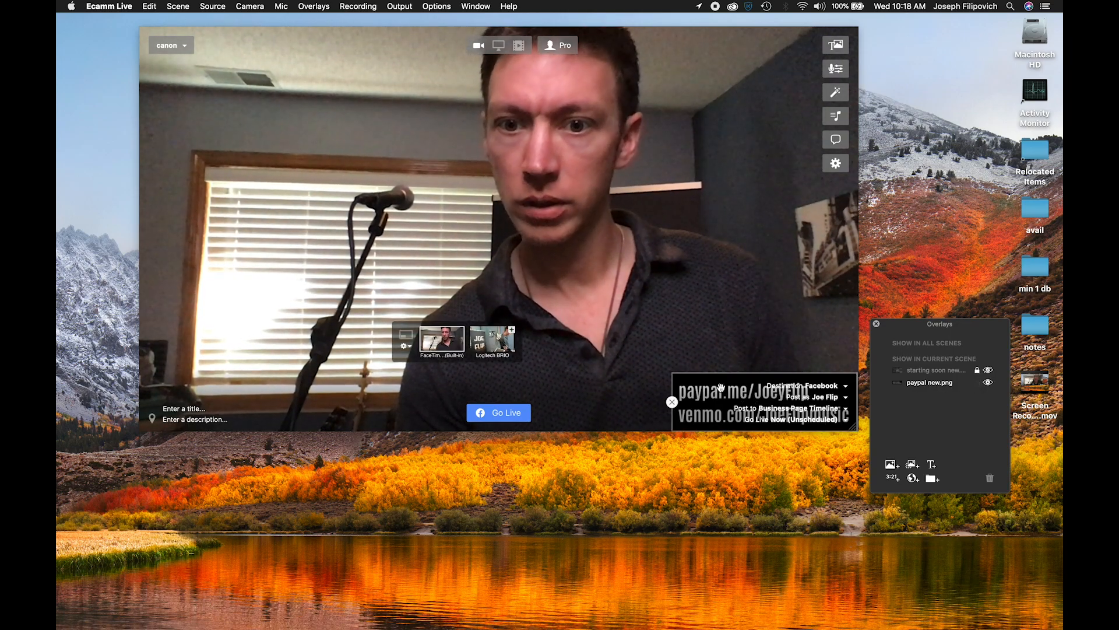
pyautogui.moveTo(720, 388); pyautogui.dragTo(634, 301)
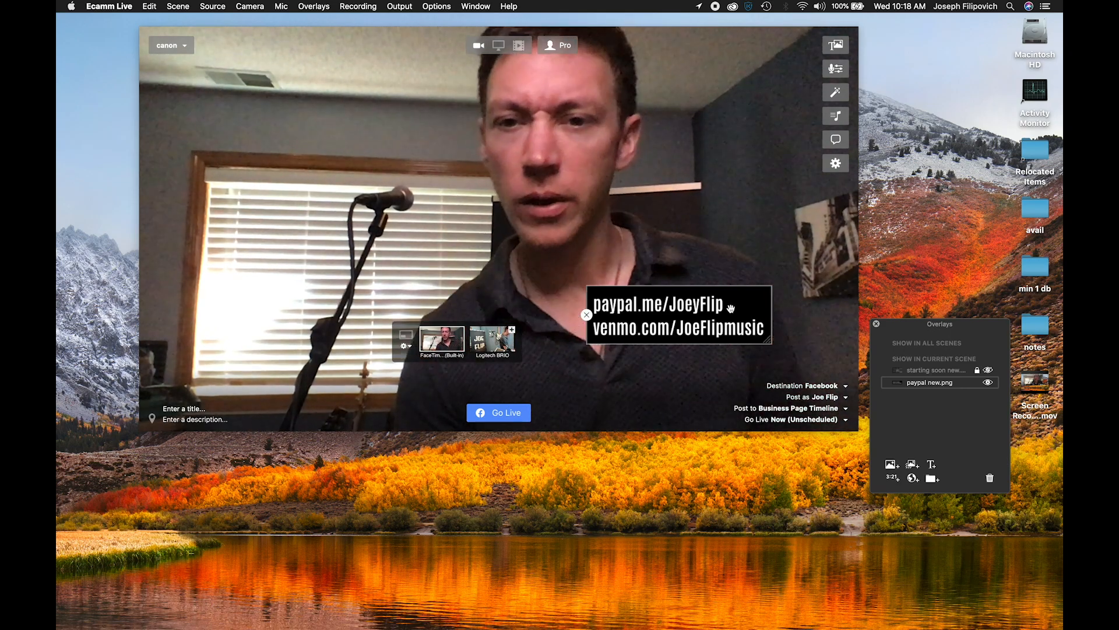
pyautogui.moveTo(730, 308); pyautogui.dragTo(819, 394)
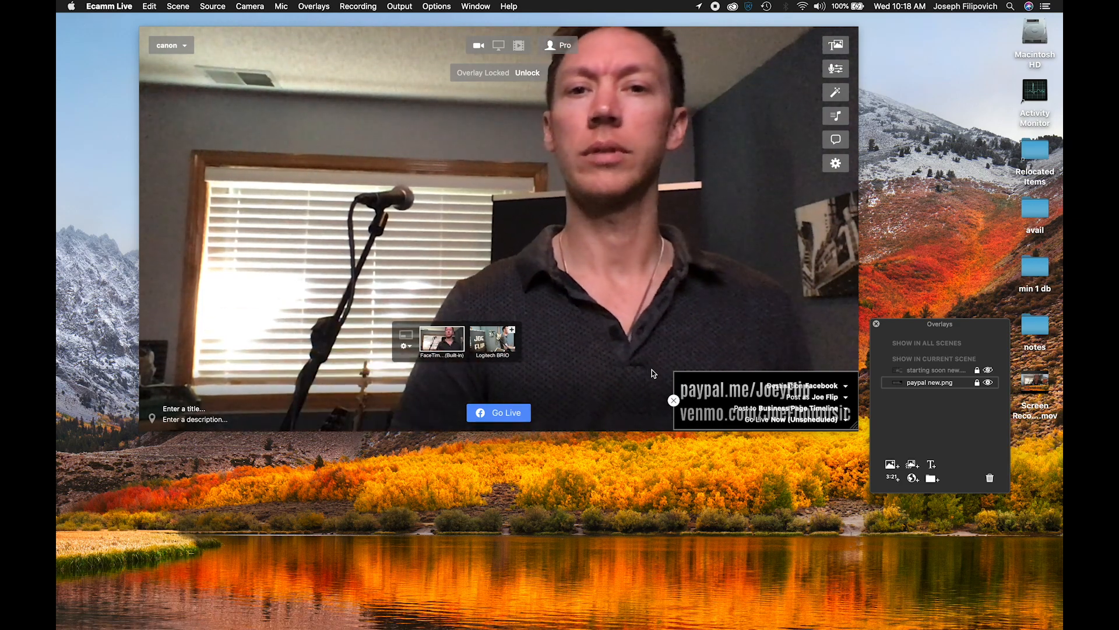
# - Toggle the visibility of the paypal new.png overlay several times, leaving it shown in the scene
pyautogui.click(989, 383)
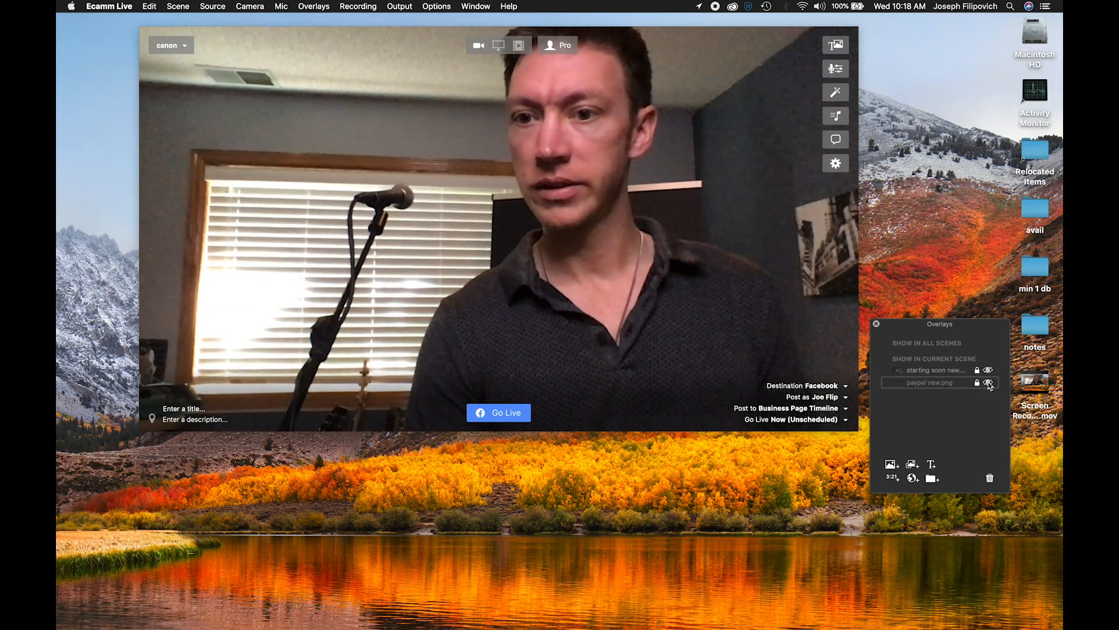
pyautogui.click(988, 383)
pyautogui.click(989, 384)
pyautogui.click(989, 383)
pyautogui.click(989, 384)
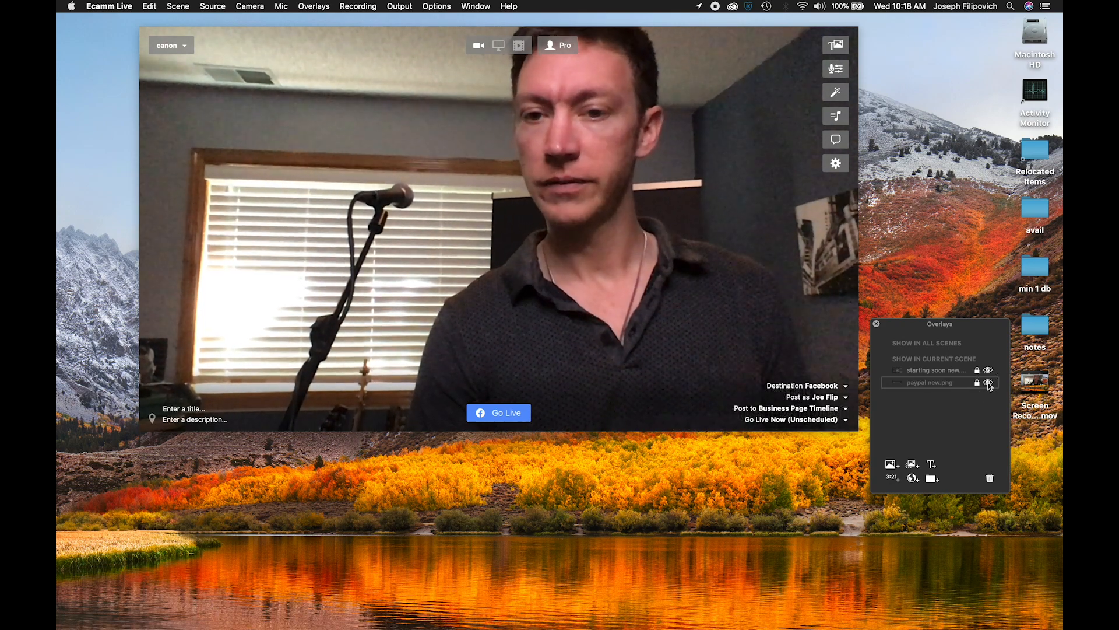
pyautogui.click(989, 384)
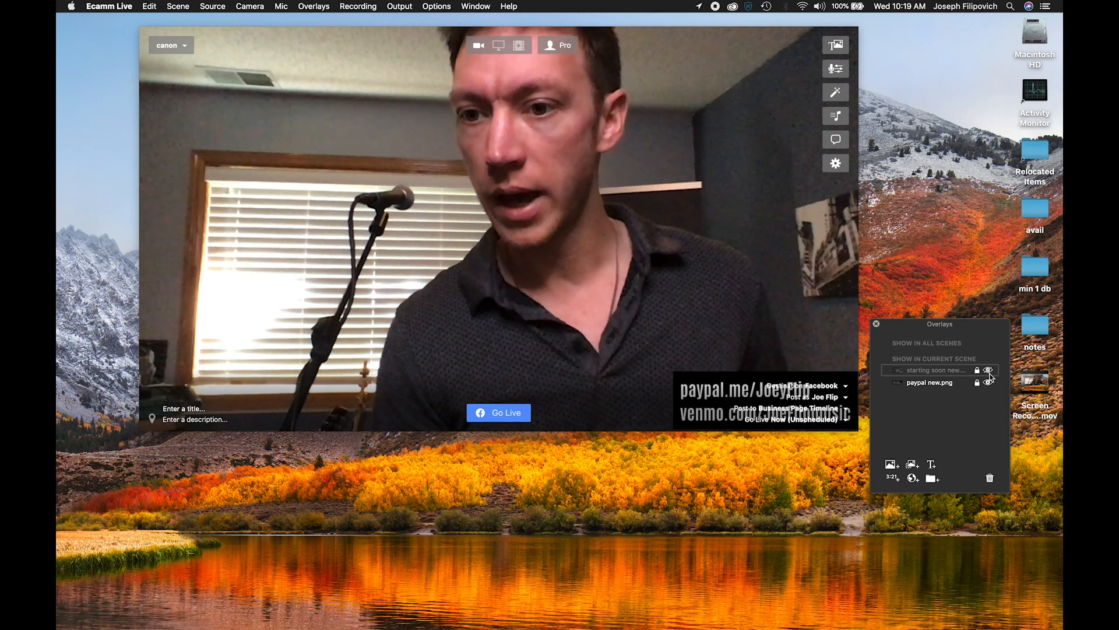
# - Show the full-frame "starting soon" overlay in the canon scene and hide it again
pyautogui.click(989, 372)
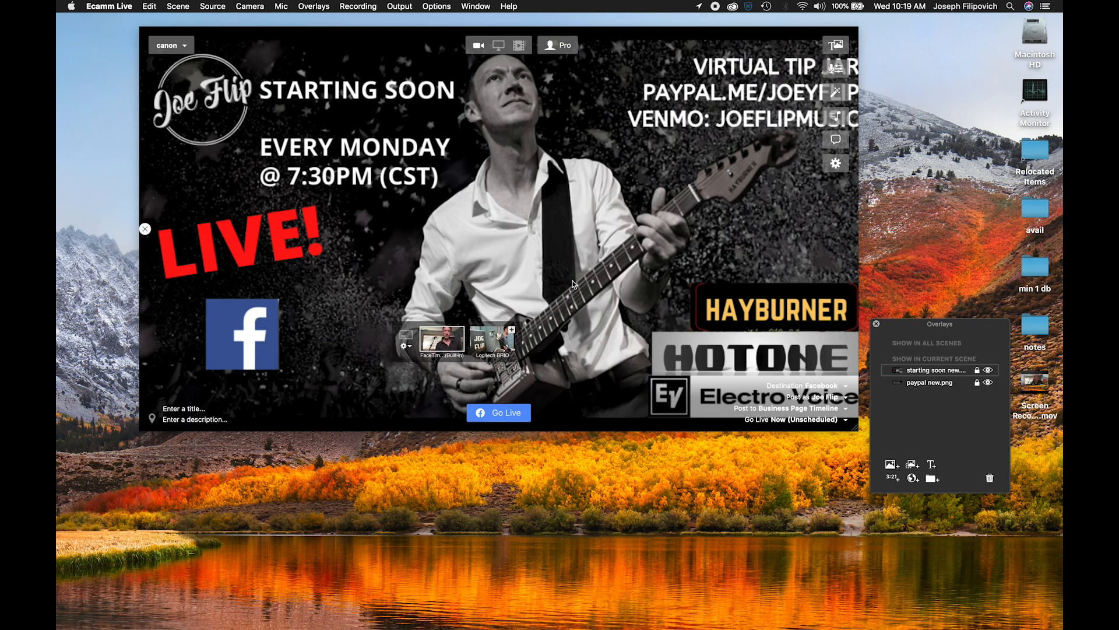
pyautogui.click(988, 371)
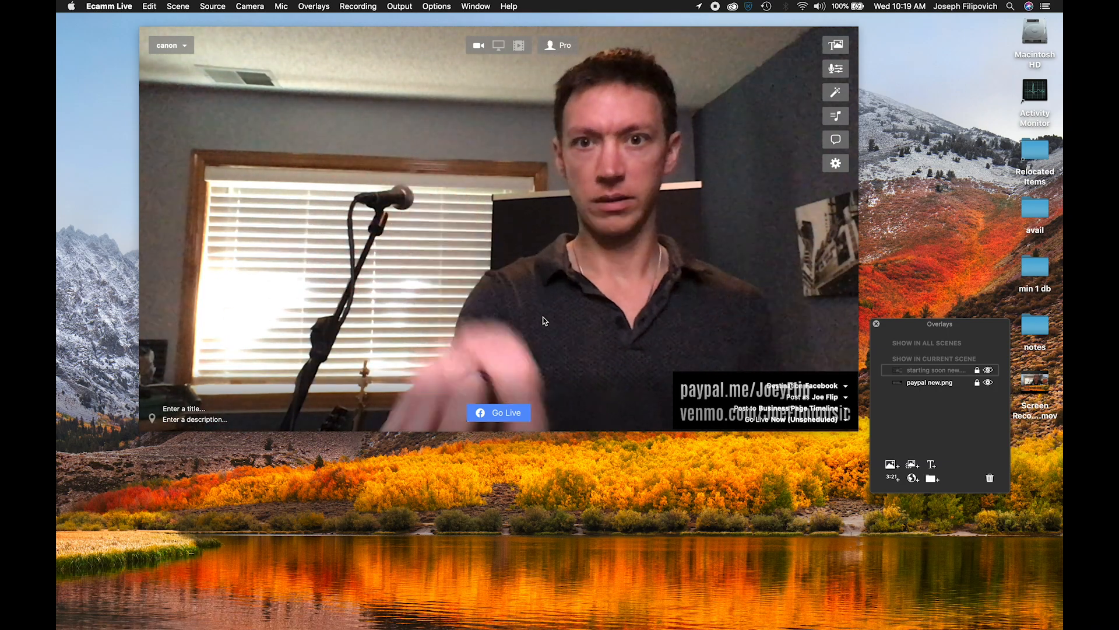
pyautogui.moveTo(451, 344)
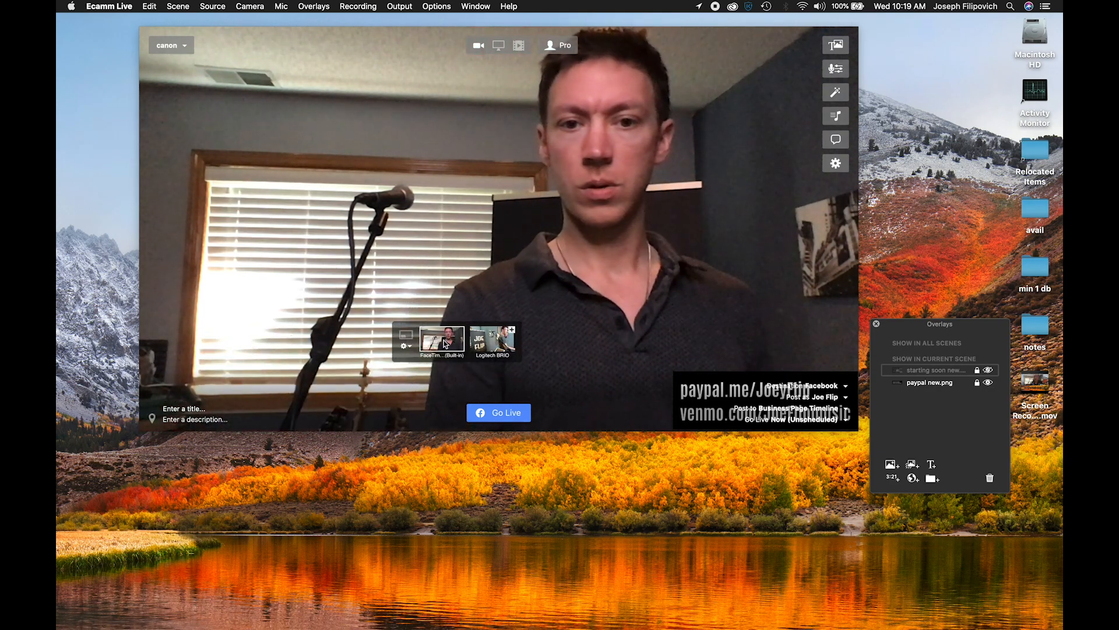
# - Switch the live camera to the Logitech BRIO and back to the built-in FaceTime camera
pyautogui.click(486, 338)
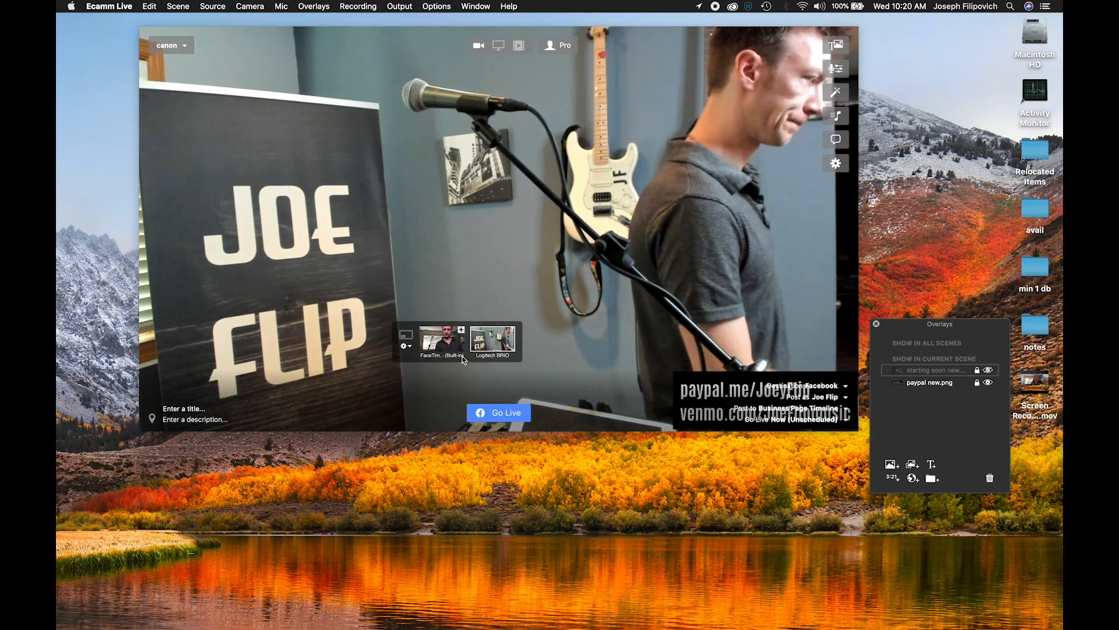
pyautogui.click(446, 344)
# - Switch to the Camera Settings app and try the Logitech BRIO's Widescreen image format before returning it to Standard
pyautogui.moveTo(533, 614)
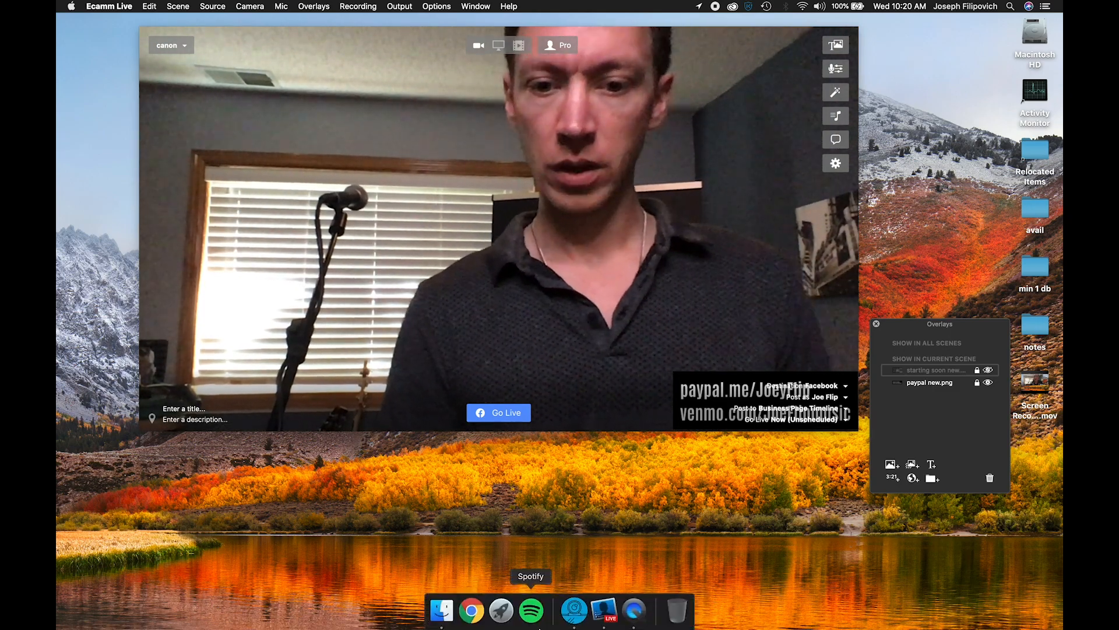
pyautogui.click(573, 611)
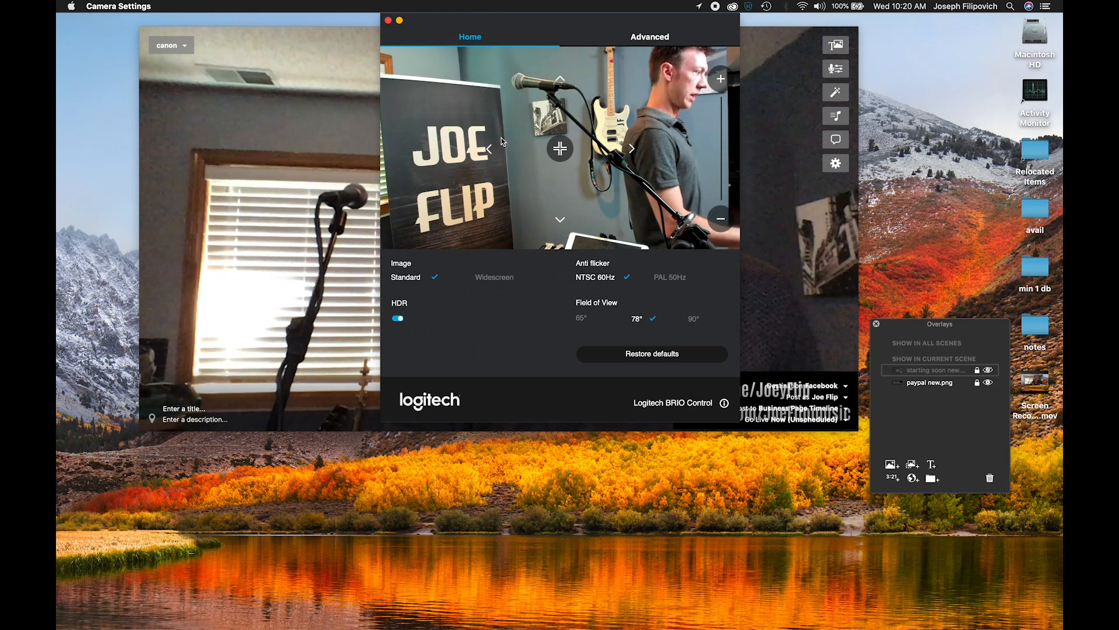
pyautogui.click(493, 278)
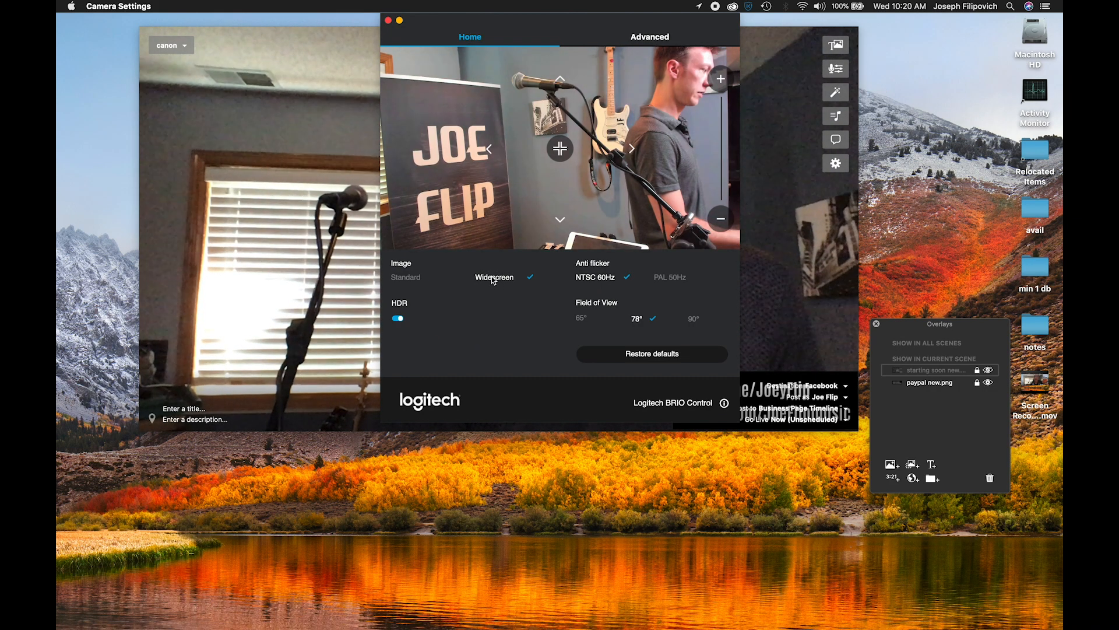
pyautogui.click(411, 281)
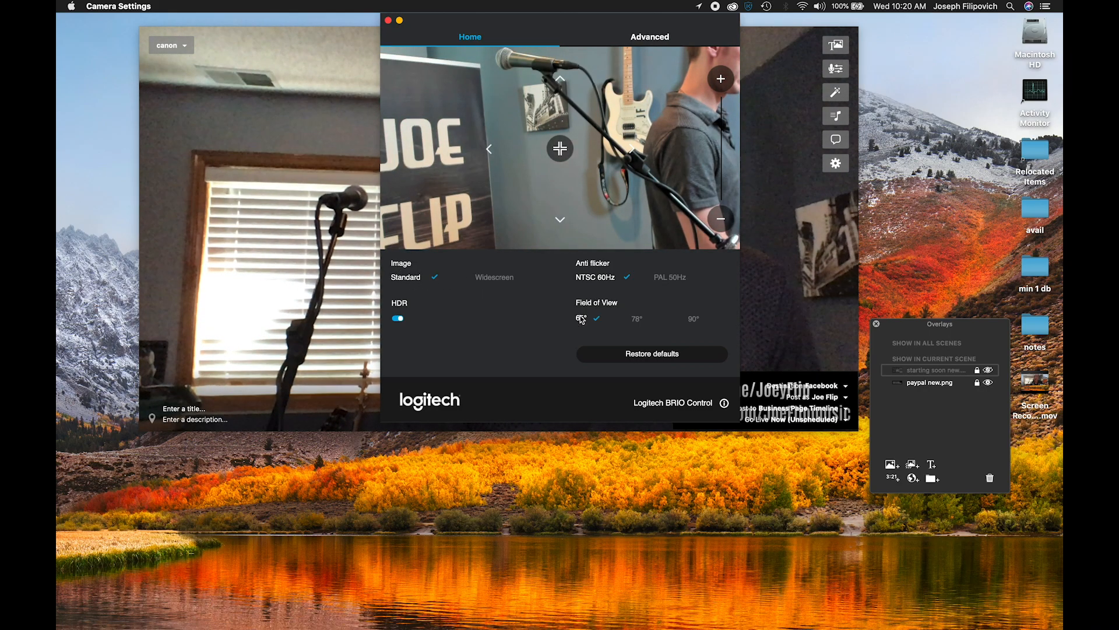
# - Compare the 78° and 90° field of view options for the Logitech BRIO, keeping 90°
pyautogui.click(635, 319)
pyautogui.click(691, 321)
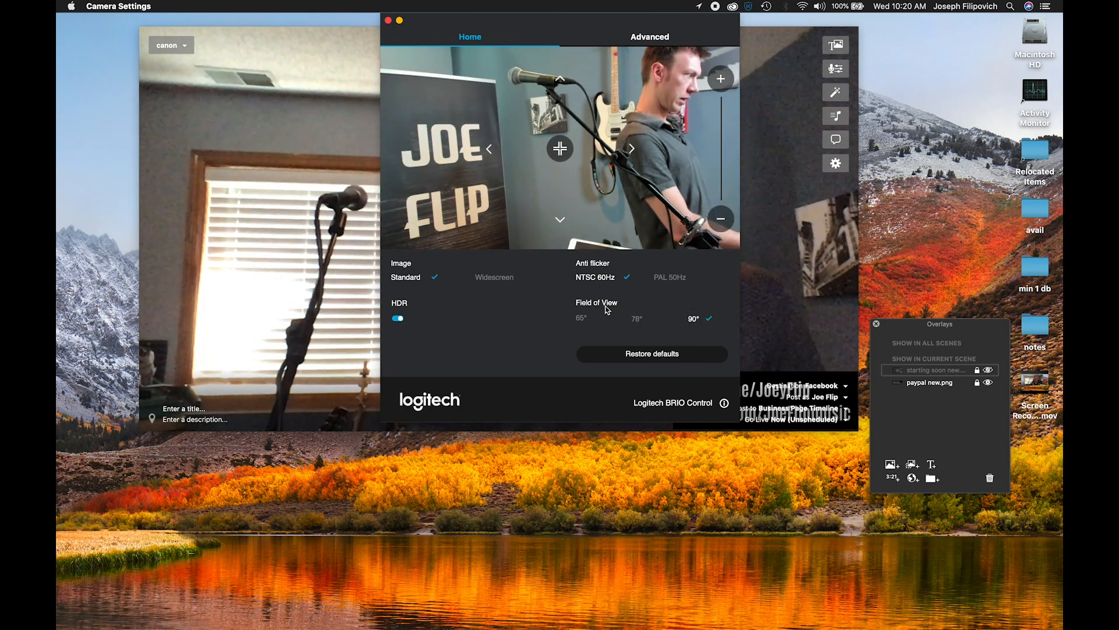
pyautogui.click(640, 320)
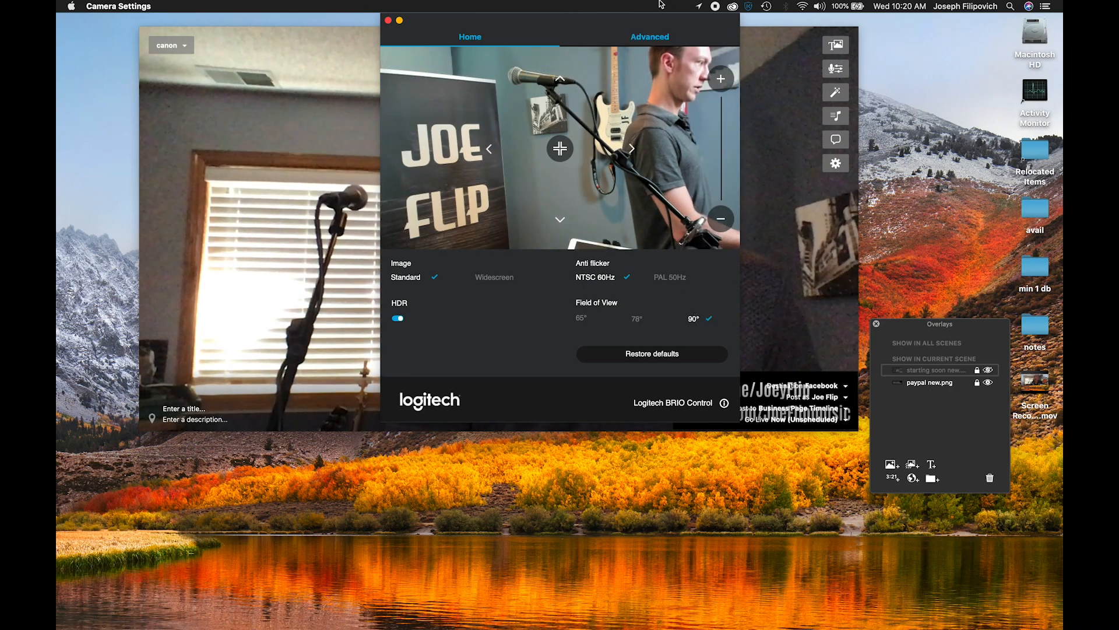
# - View the Logitech BRIO's advanced image adjustments, return to the basic settings and minimise the Camera Settings window
pyautogui.click(650, 36)
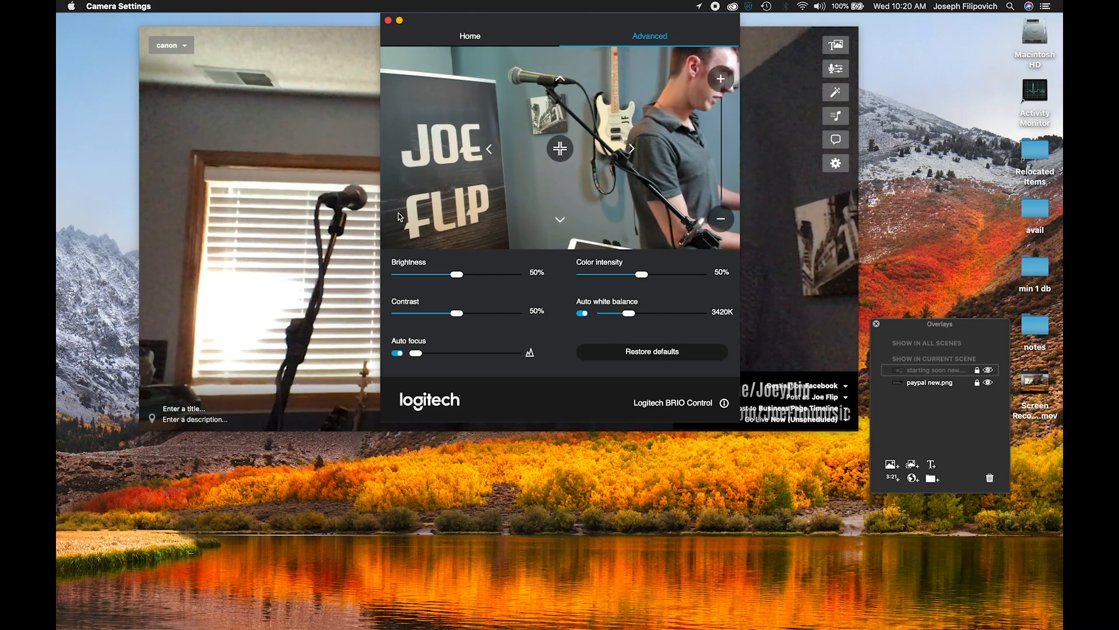
pyautogui.click(469, 36)
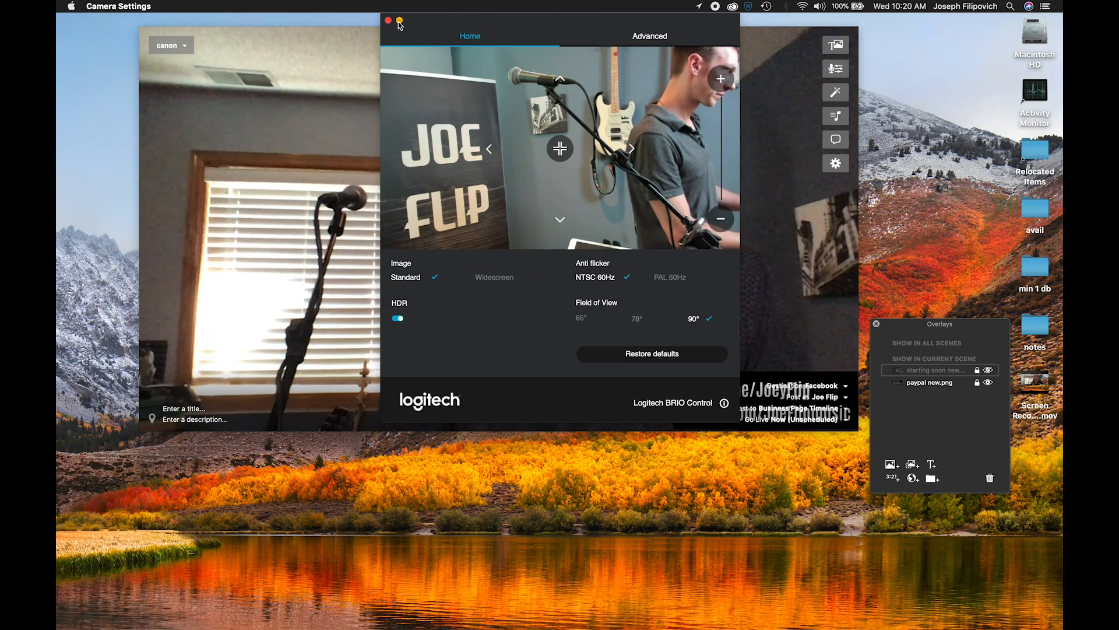
pyautogui.click(399, 22)
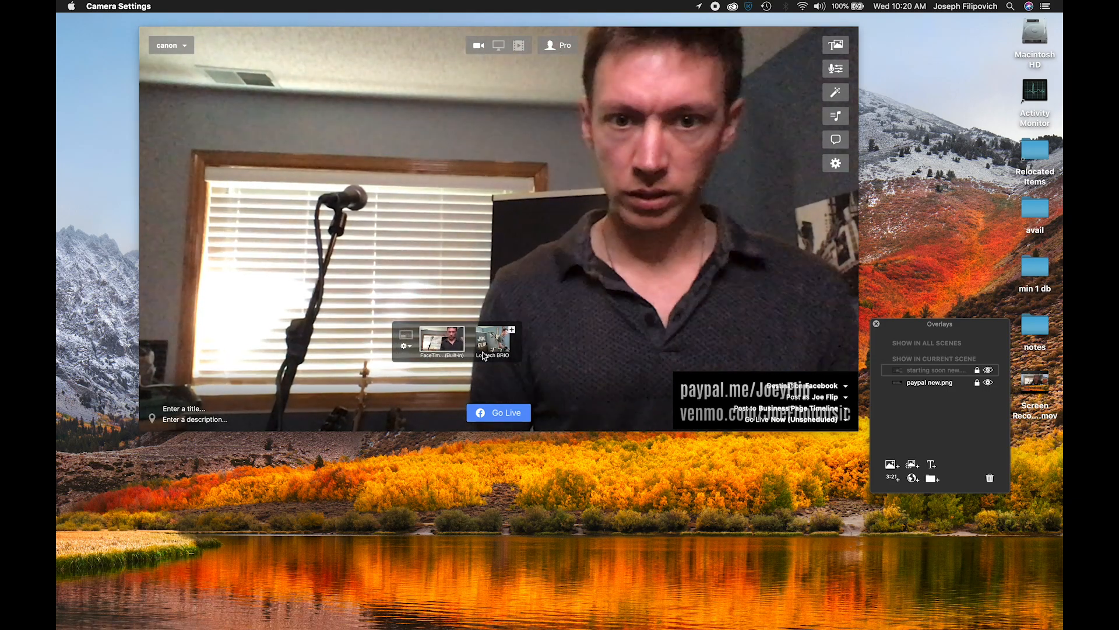
# - Switch the live camera to the built-in FaceTime camera and back to the connected iPhone
pyautogui.click(451, 349)
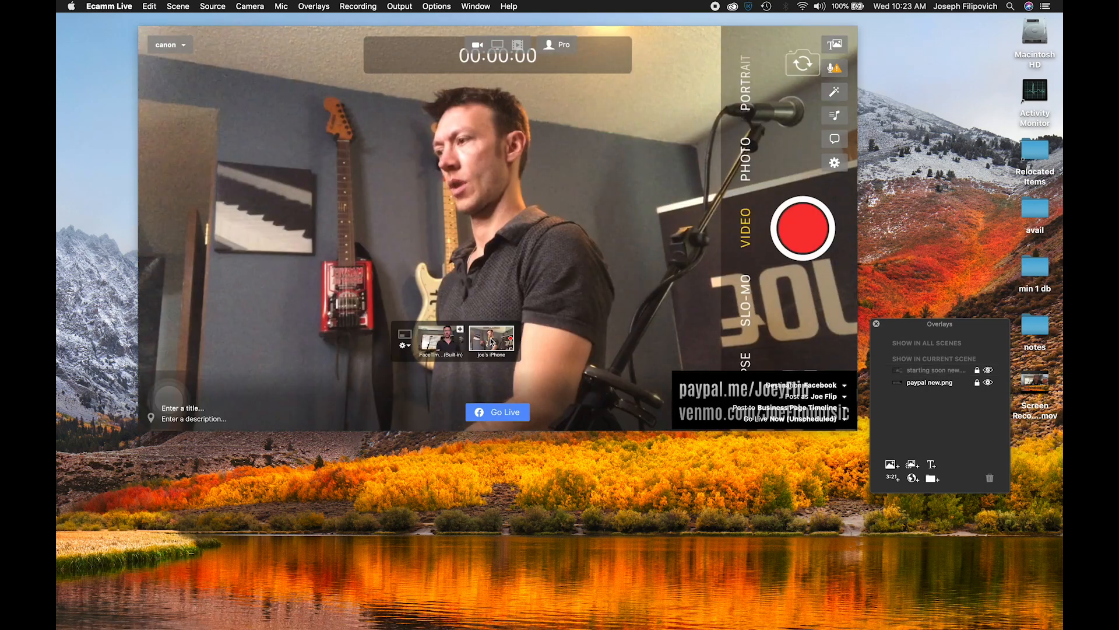
pyautogui.click(448, 343)
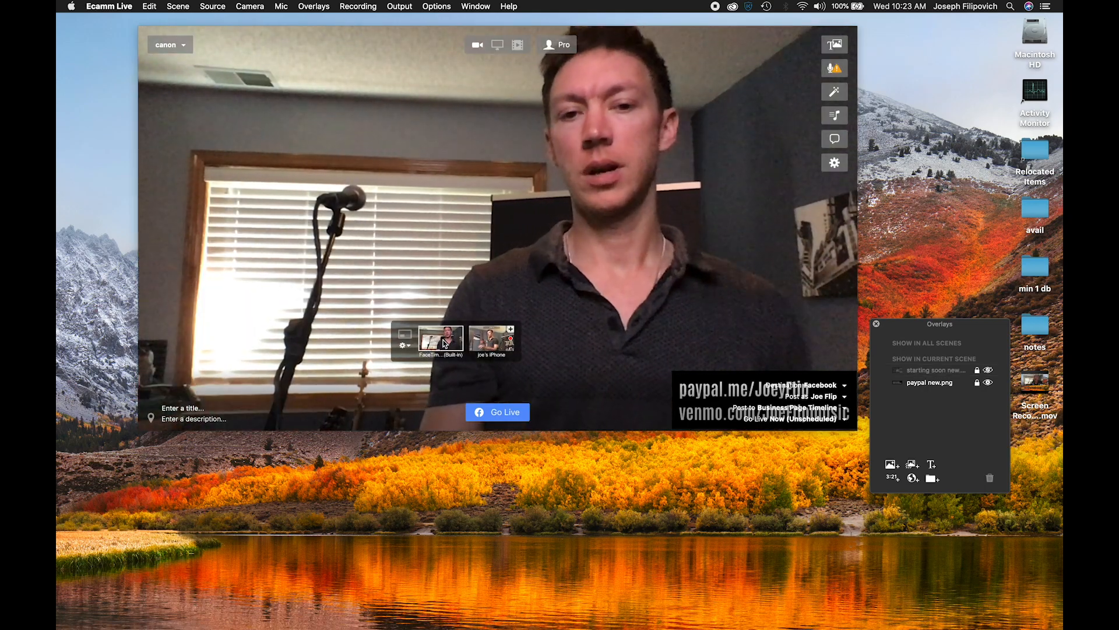
pyautogui.click(481, 344)
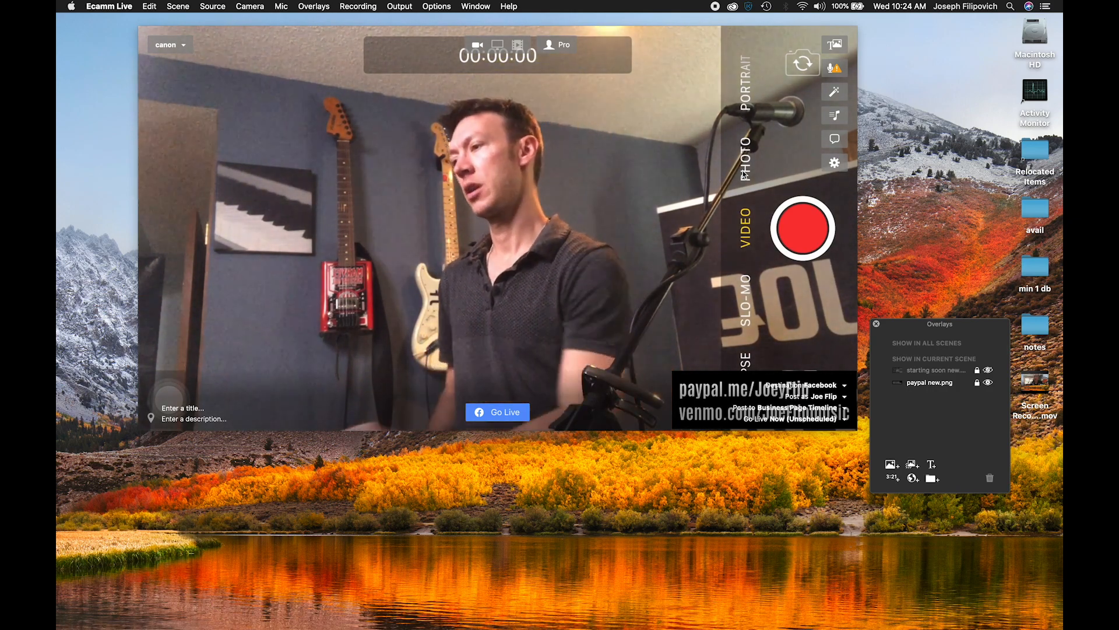
# - Enable Zoom & Pan in the iPhone's camera effects and zoom in until its recording controls are out of frame
pyautogui.moveTo(488, 340)
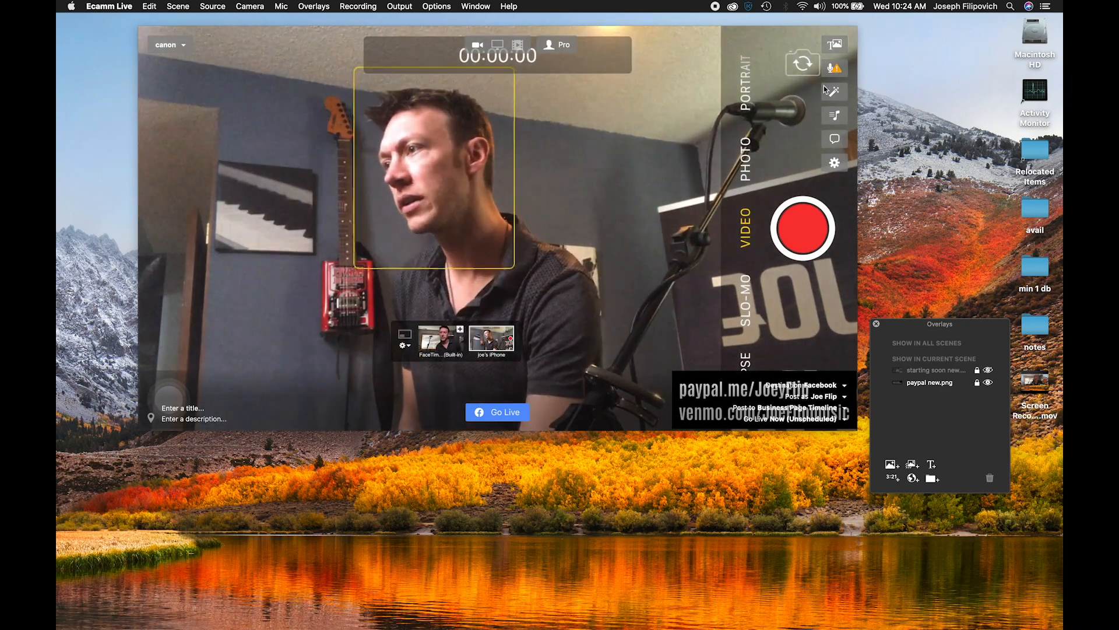
pyautogui.click(836, 93)
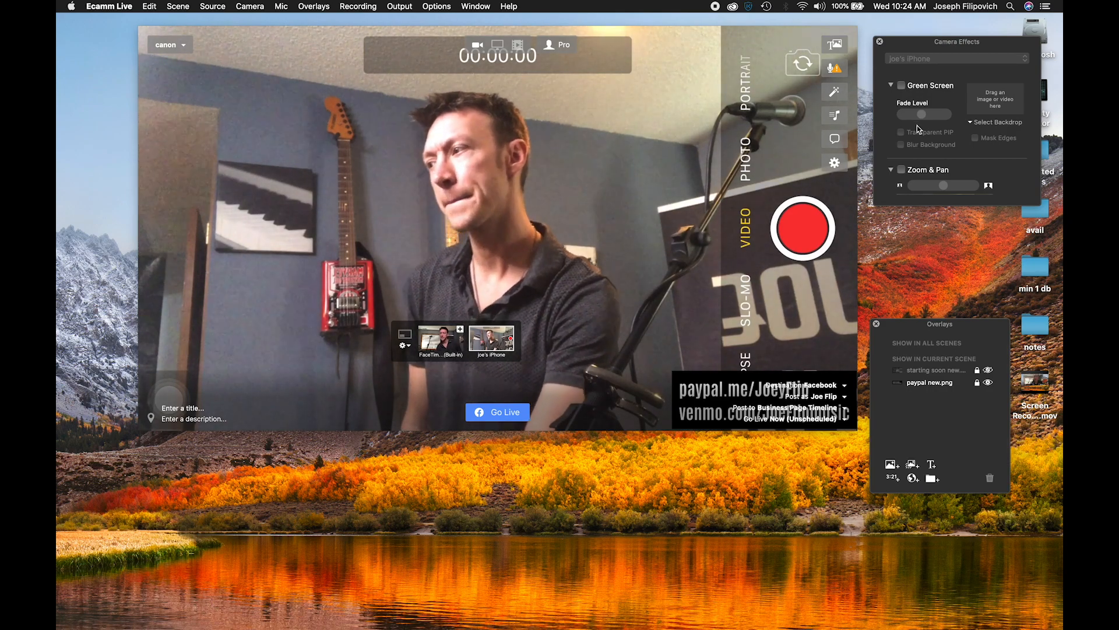
pyautogui.click(929, 174)
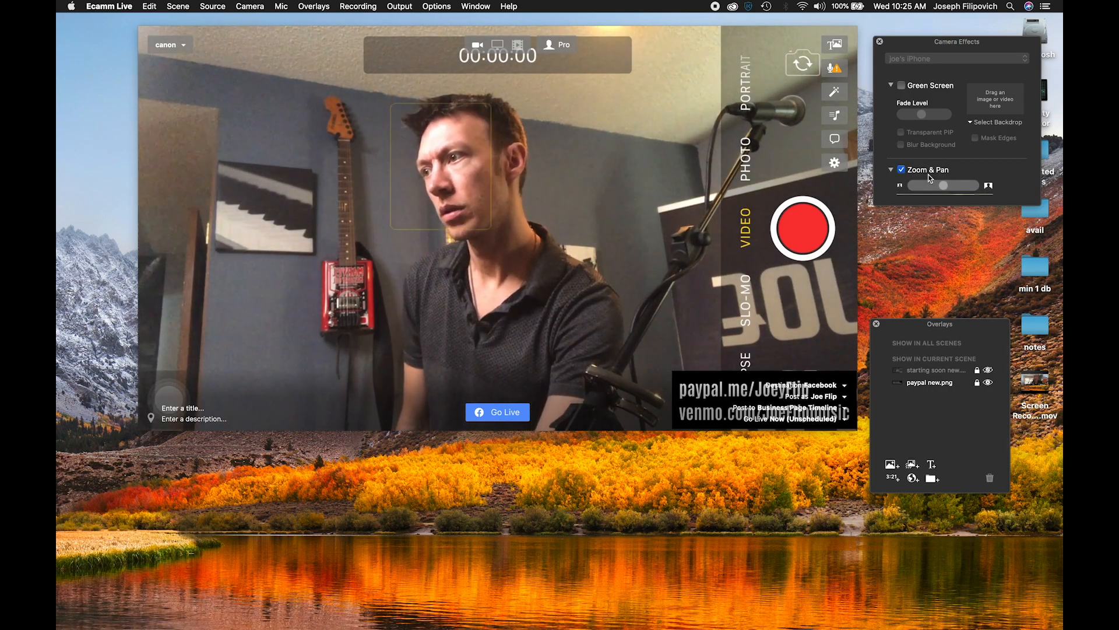
pyautogui.moveTo(943, 187); pyautogui.dragTo(967, 190)
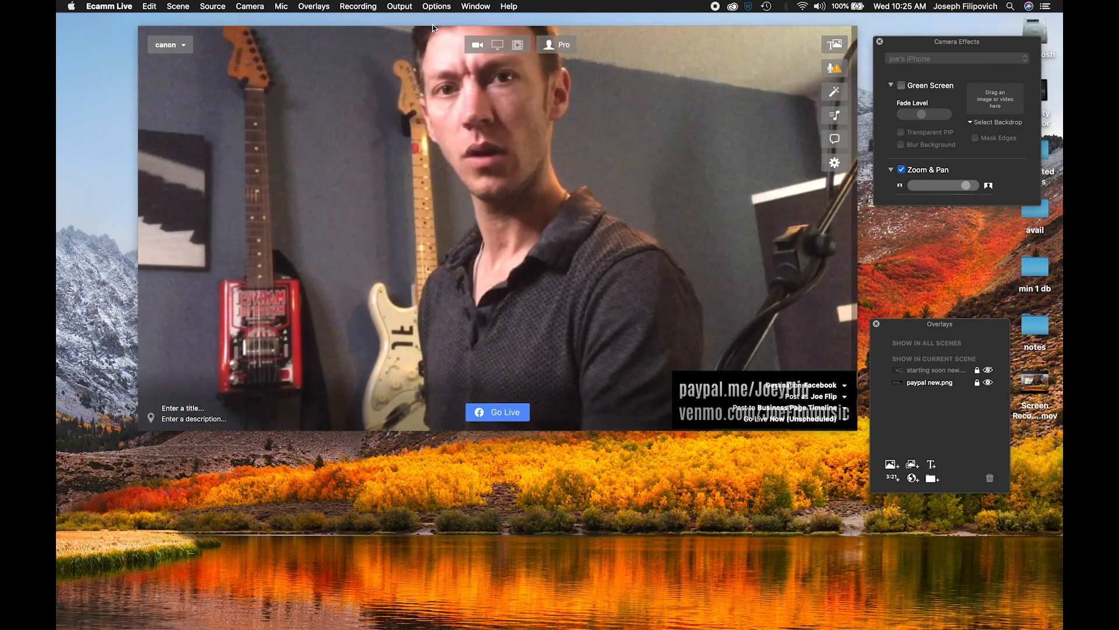
# - Alternate the live camera between the built-in FaceTime camera and the zoomed iPhone, ending on the FaceTime camera
pyautogui.moveTo(471, 188)
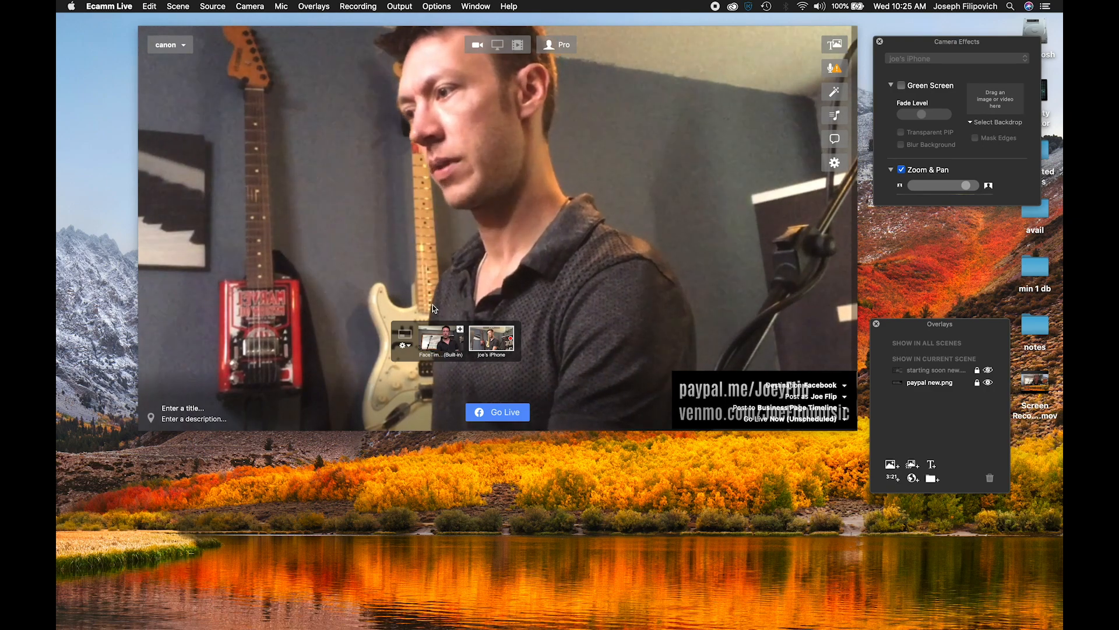
pyautogui.click(443, 338)
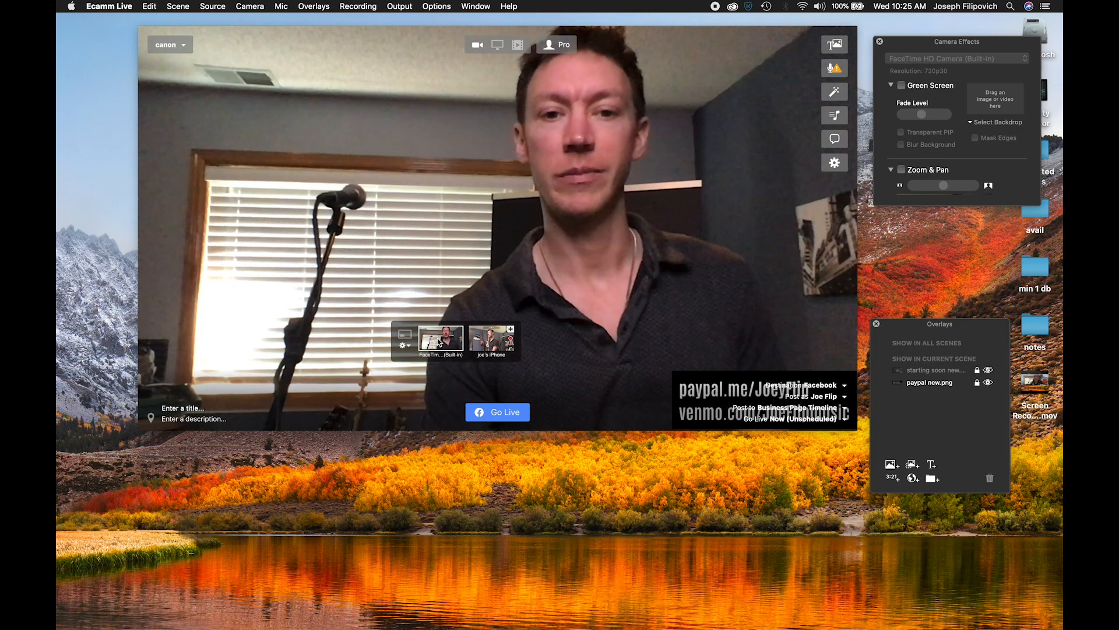
pyautogui.click(477, 339)
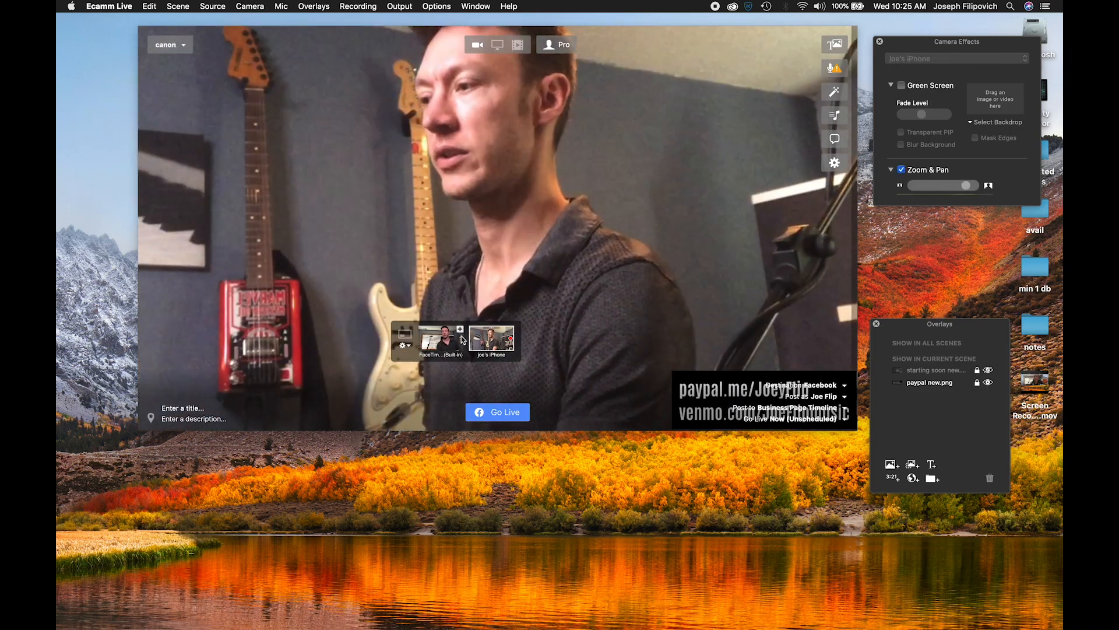
pyautogui.click(430, 344)
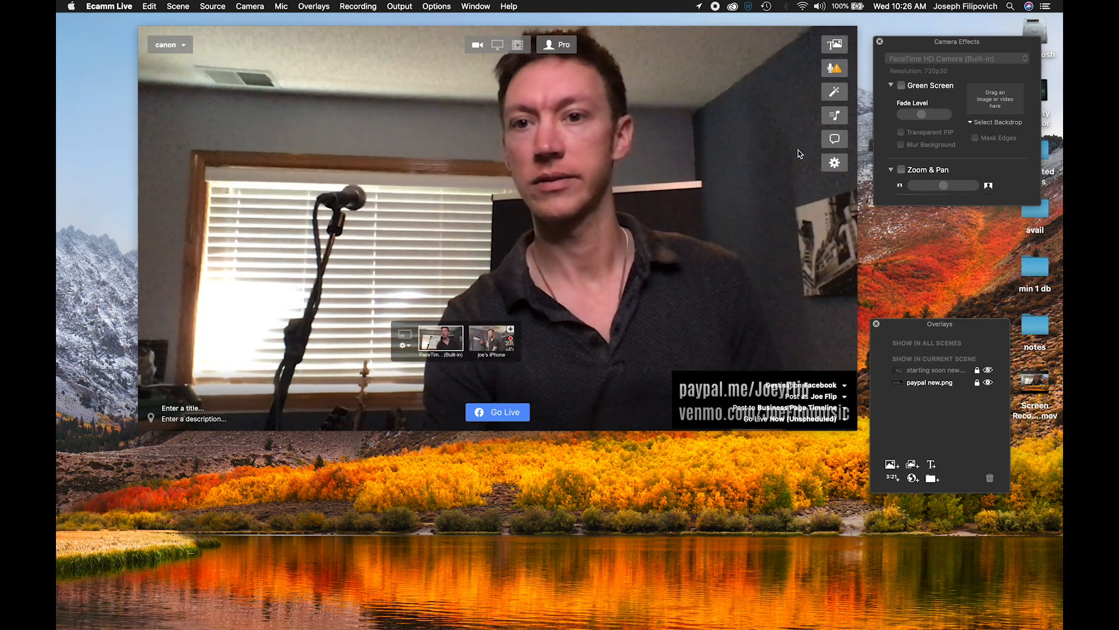
# - Hide and reshow the Overlays window, and toggle the "starting soon" overlay on and off again
pyautogui.click(834, 45)
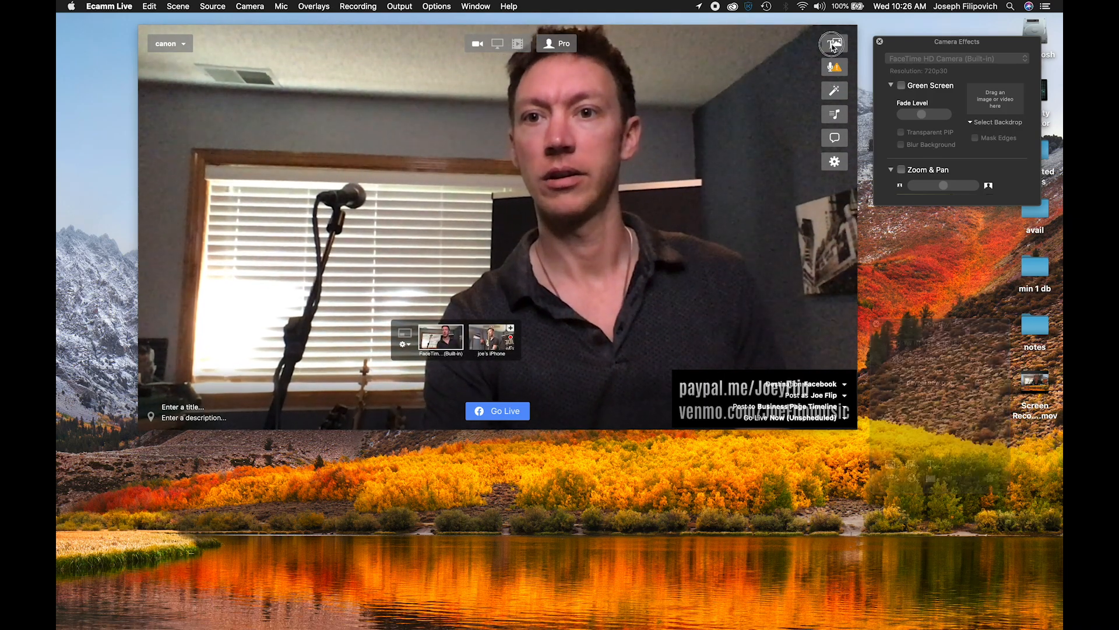
pyautogui.click(833, 46)
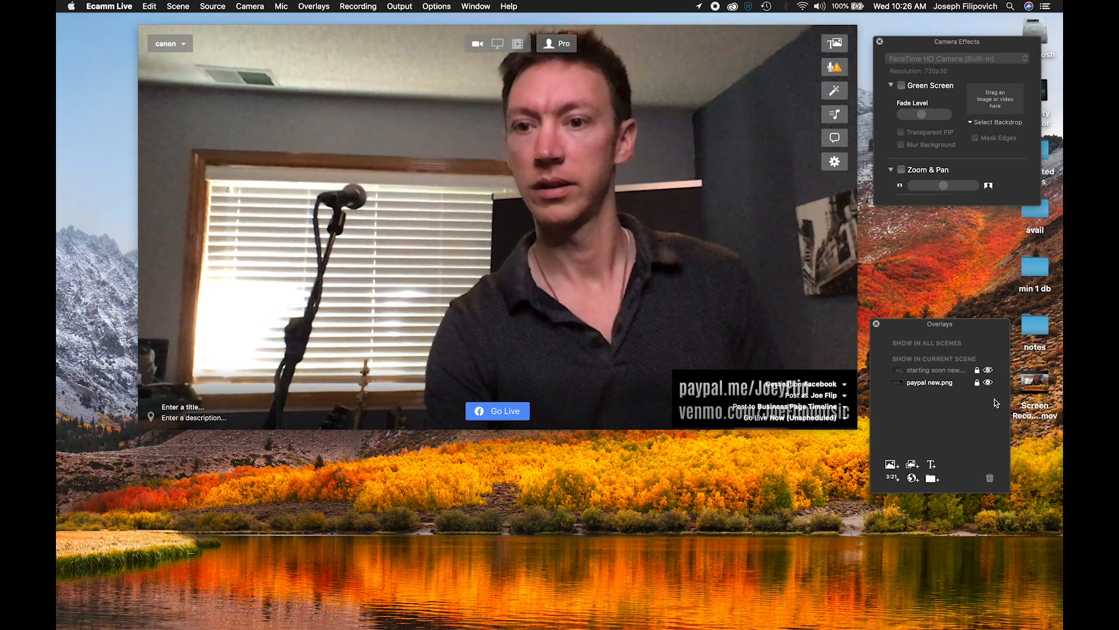
pyautogui.click(988, 371)
pyautogui.click(988, 371)
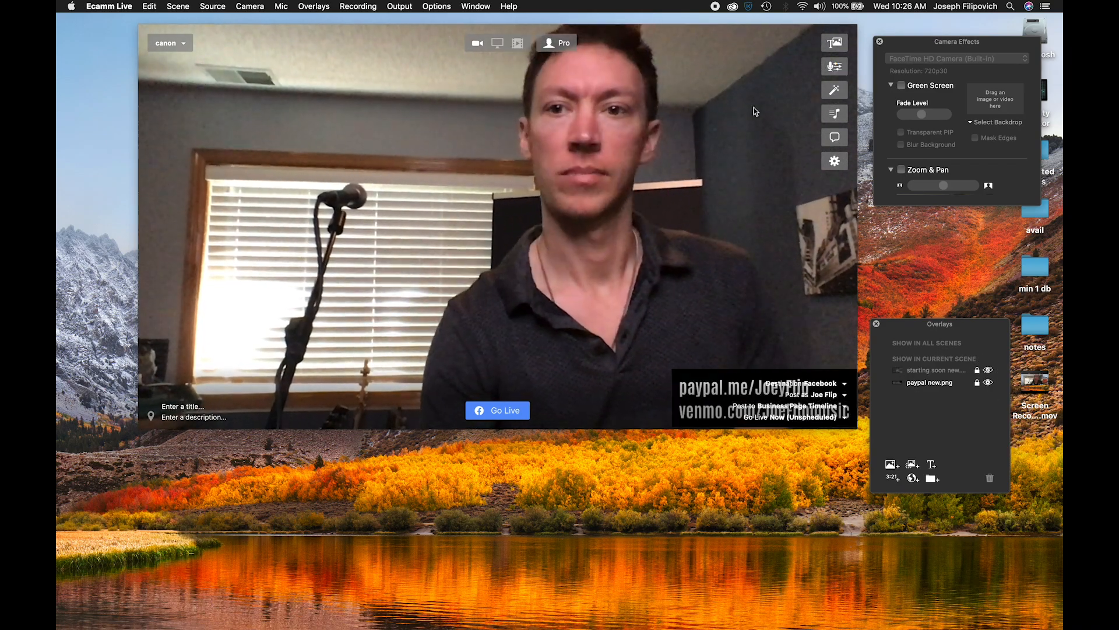
# - Close the Camera Effects and Overlays windows and open the microphone sound settings
pyautogui.click(834, 91)
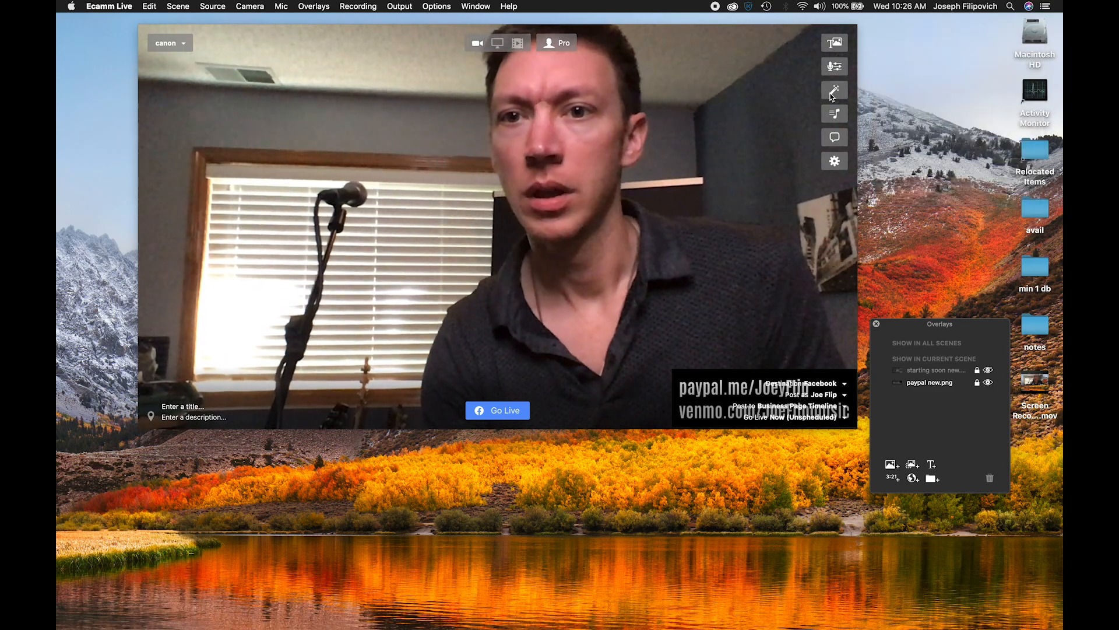
pyautogui.click(838, 48)
pyautogui.click(839, 65)
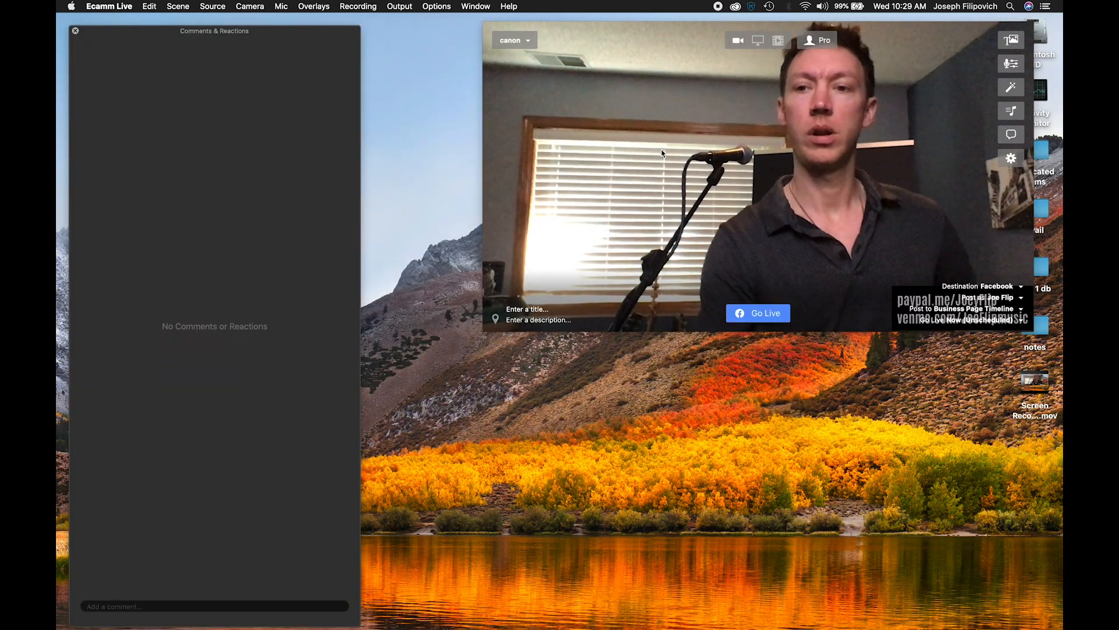
# - Hide and reshow the Comments & Reactions window, and move it slightly upward beside the video window
pyautogui.click(1013, 138)
pyautogui.click(1013, 138)
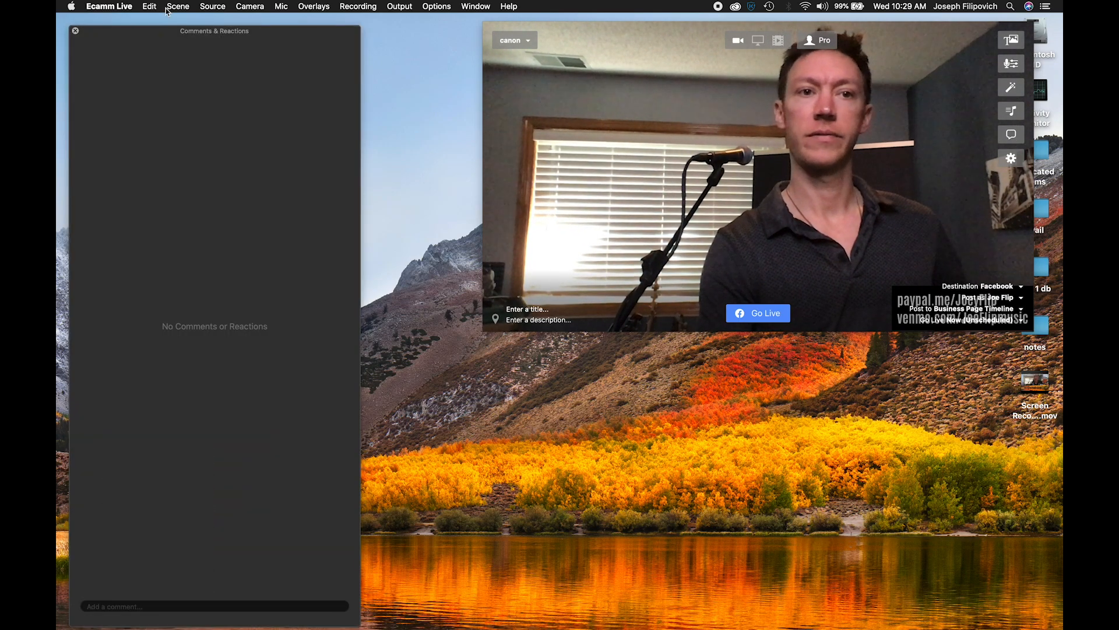
pyautogui.moveTo(248, 34)
pyautogui.mouseDown()
pyautogui.moveTo(290, 37)
pyautogui.moveTo(258, 25)
pyautogui.mouseUp()
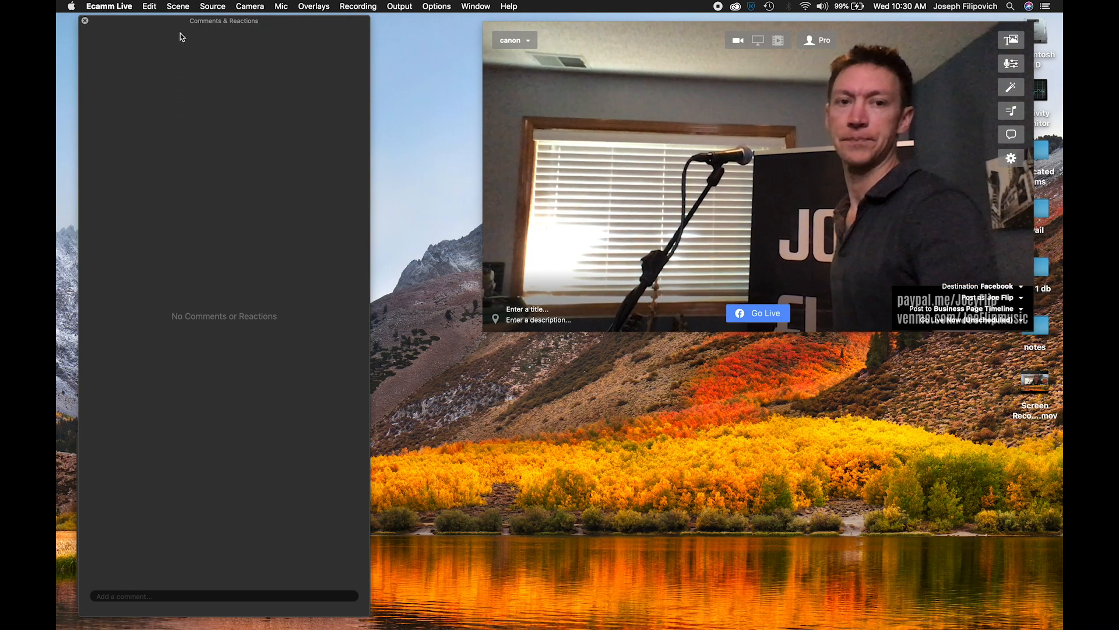
pyautogui.moveTo(215, 28)
pyautogui.mouseDown()
pyautogui.moveTo(287, 29)
pyautogui.moveTo(210, 31)
pyautogui.mouseUp()
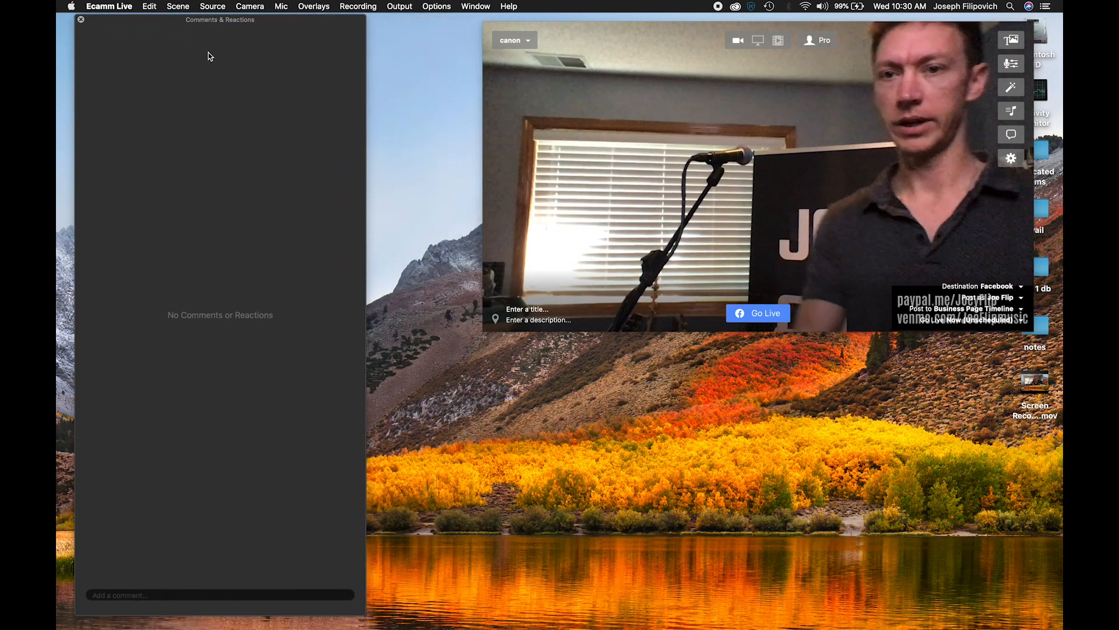